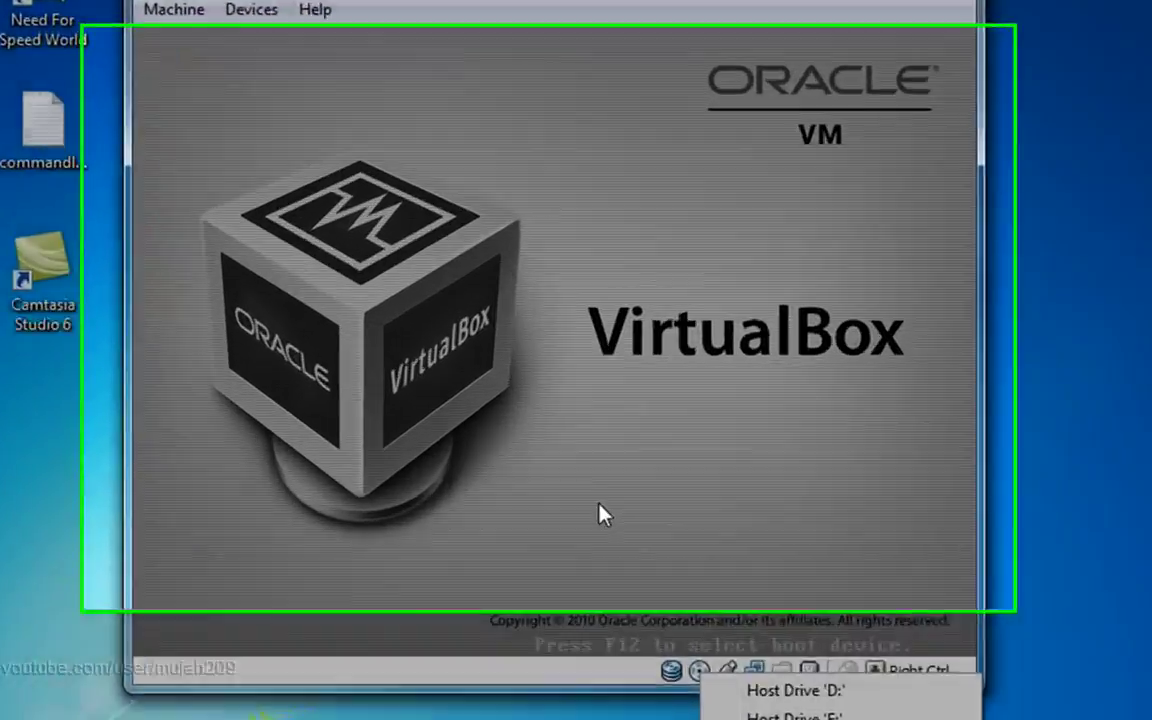
Resume the paused "7 #2 test" virtual machine and maximize its window
click(533, 339)
click(615, 502)
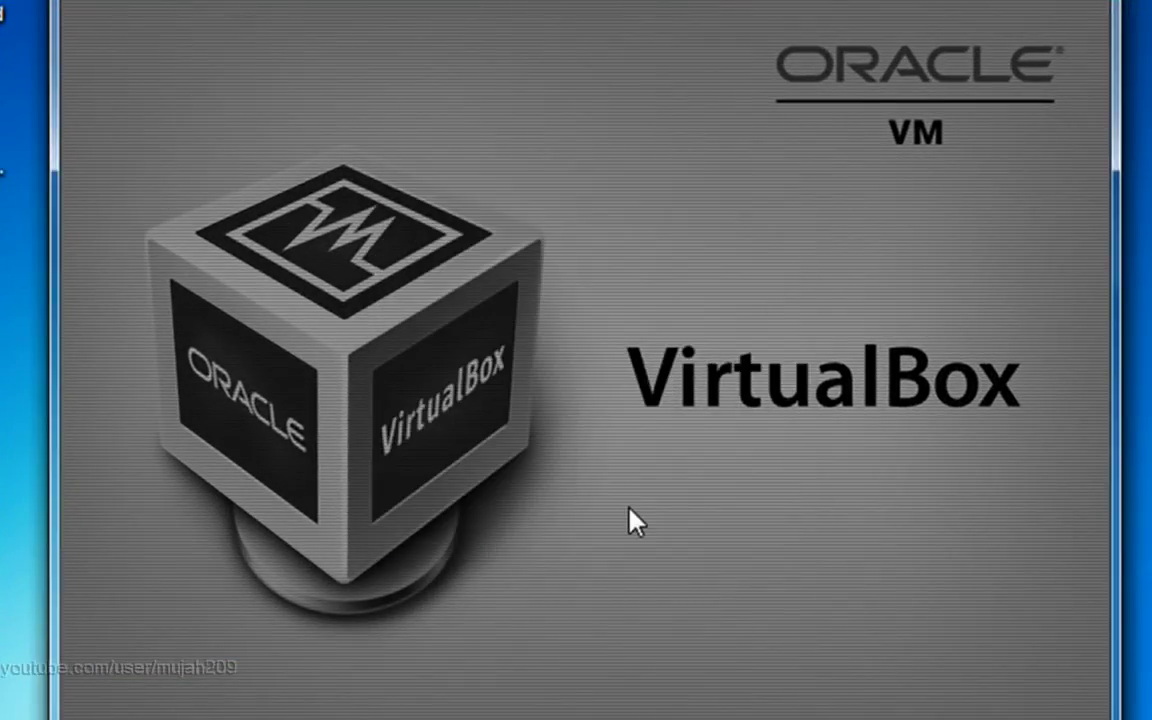
click(105, 2)
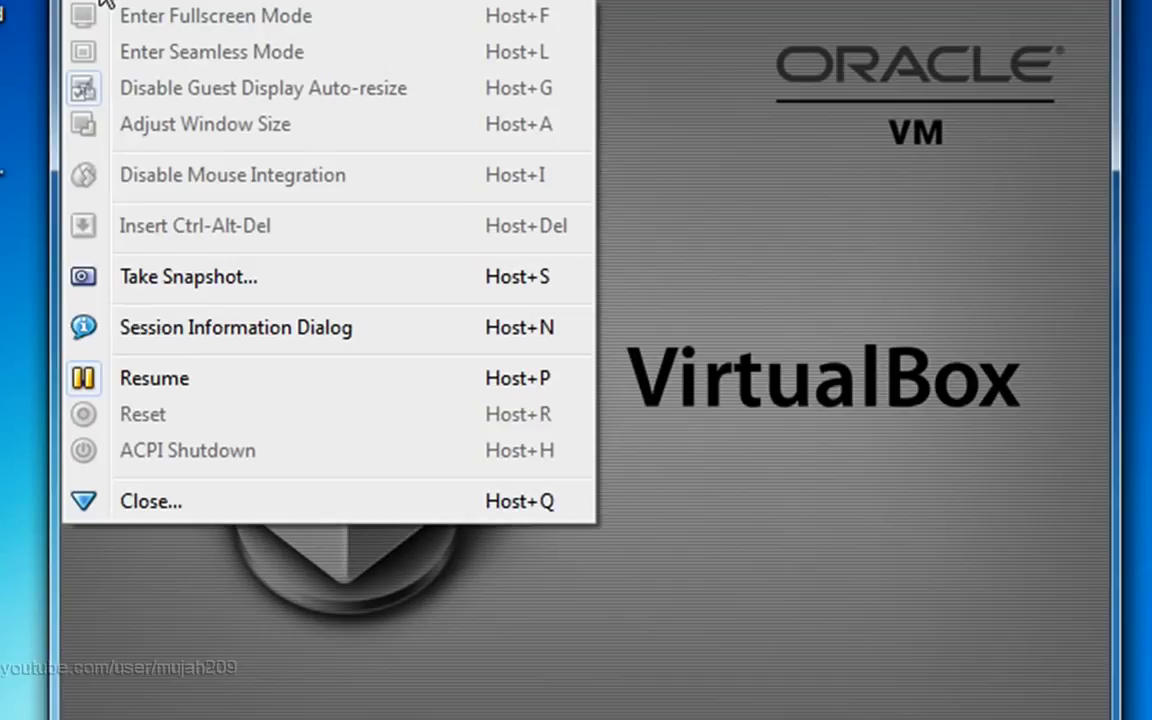
click(180, 388)
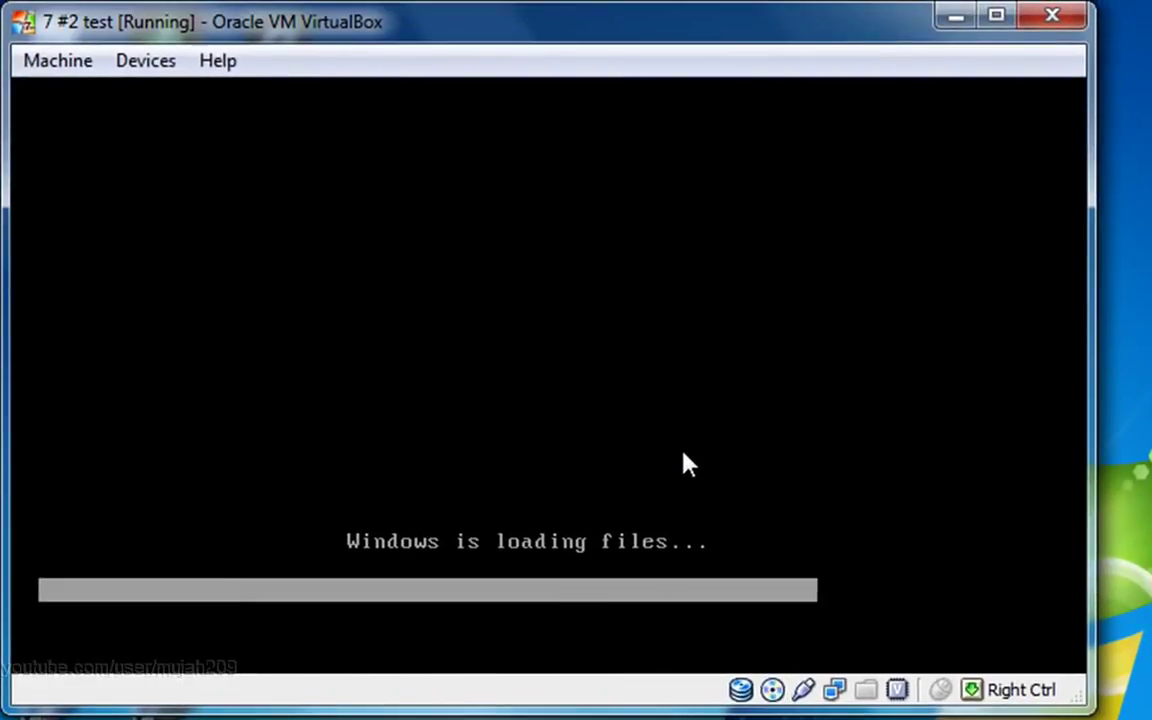
drag(707, 35, 959, 116)
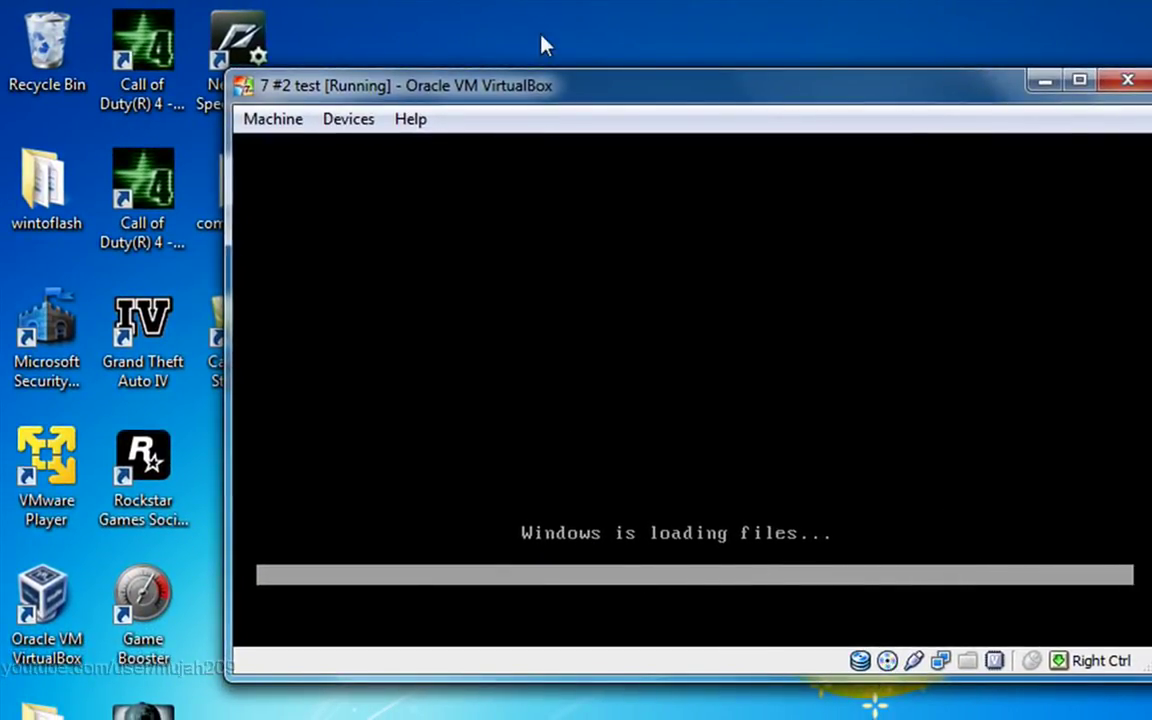
double_click(676, 100)
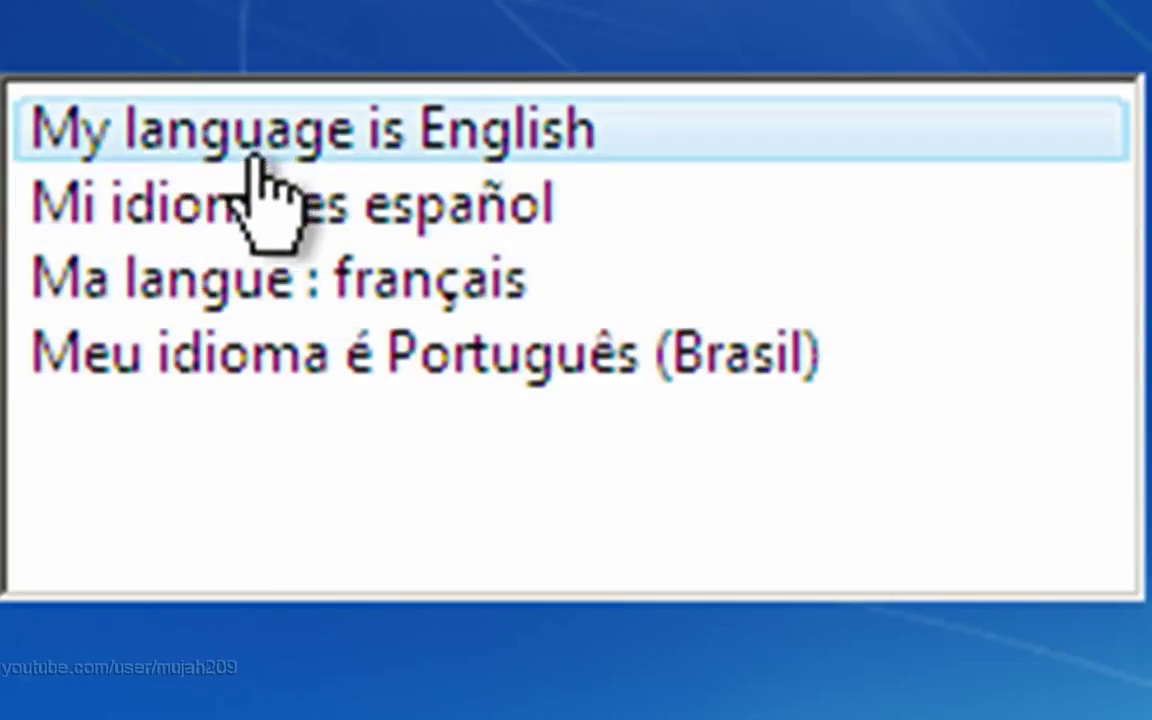
Choose English as the setup and installation language and start the Windows 7 installation
click(597, 150)
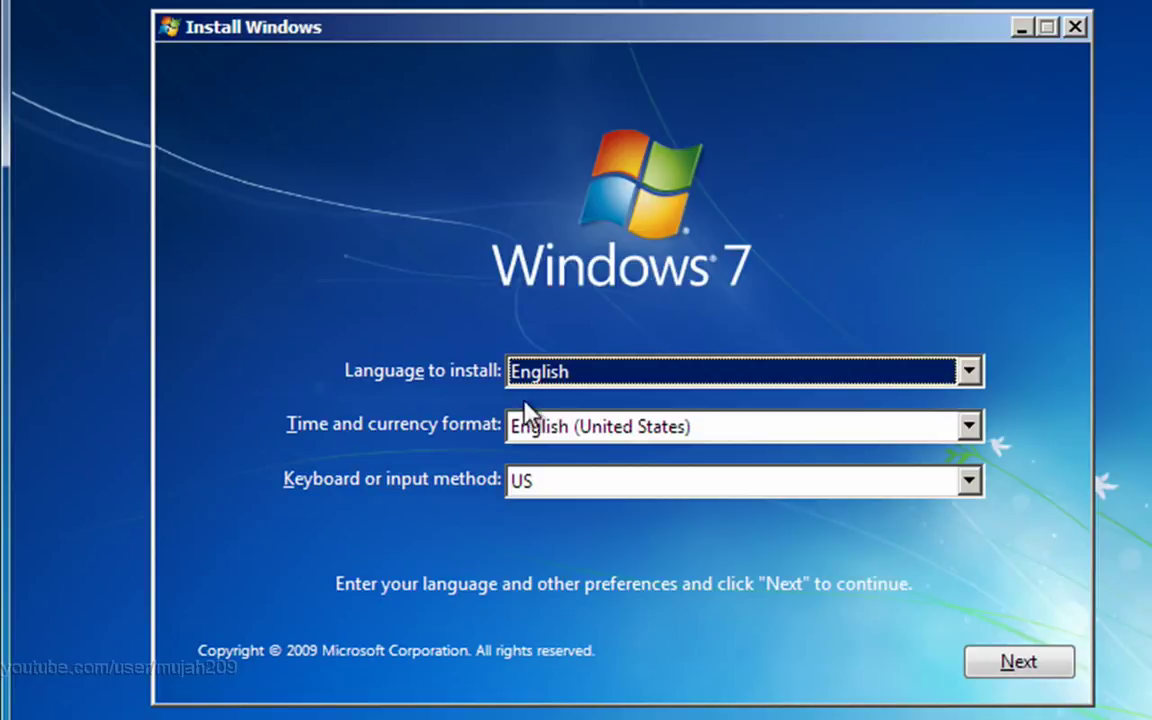
click(969, 376)
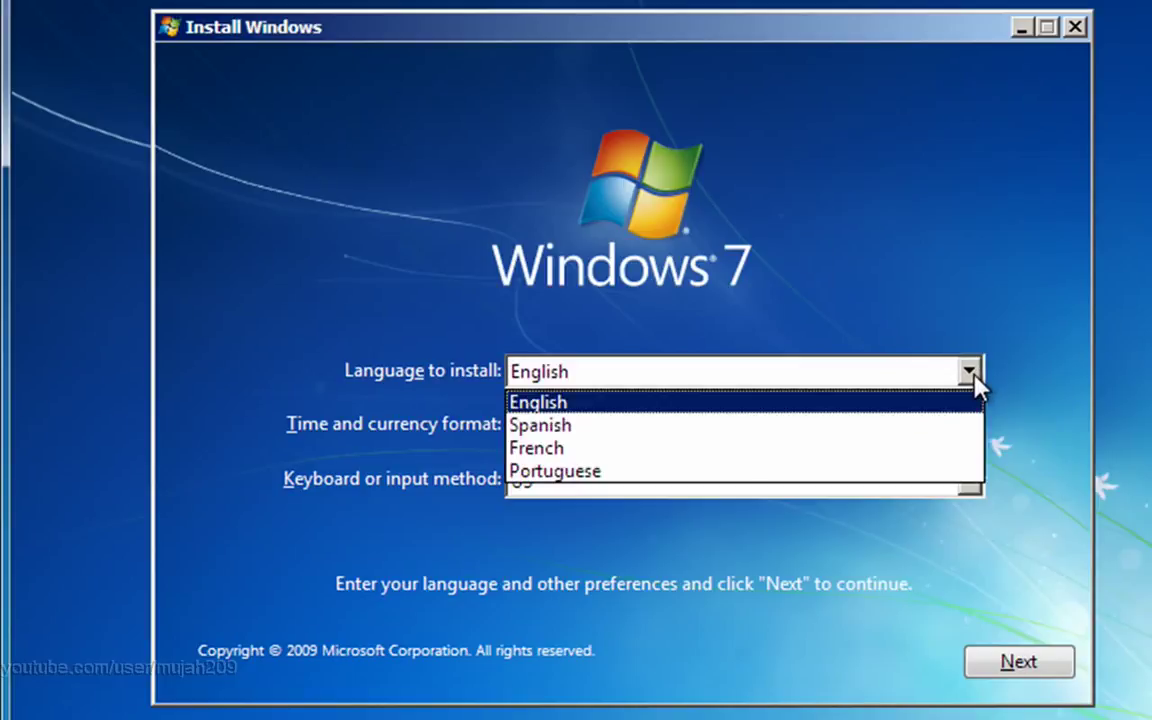
click(970, 377)
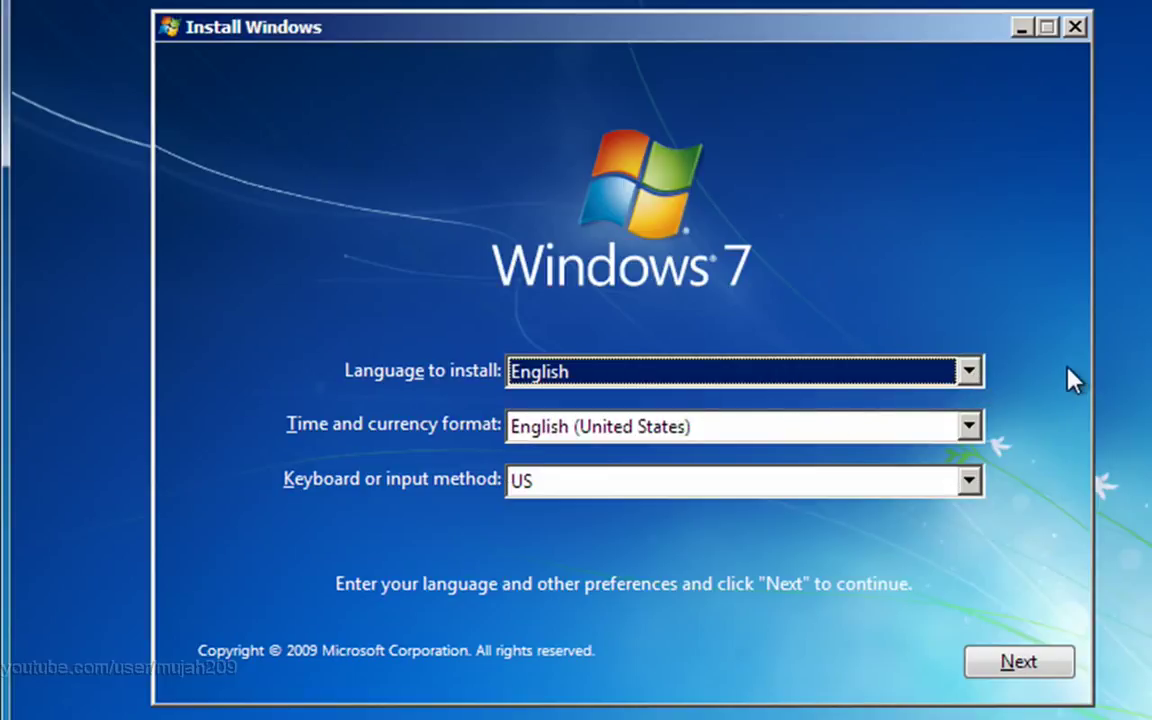
click(976, 376)
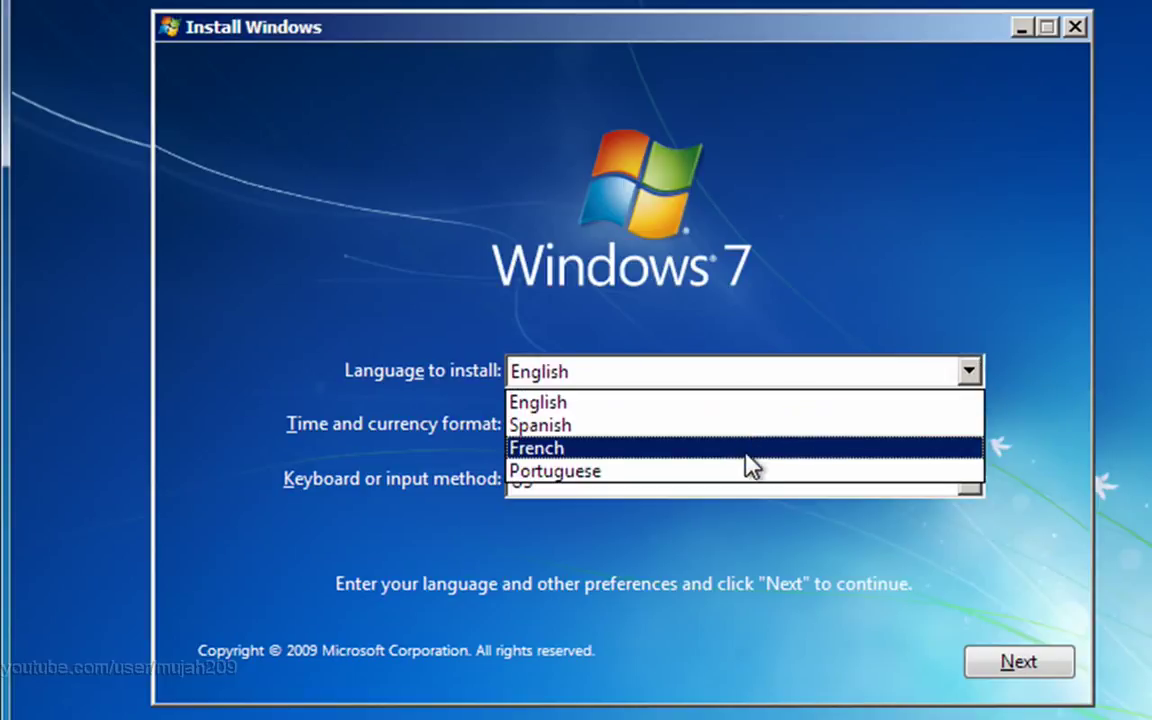
click(925, 240)
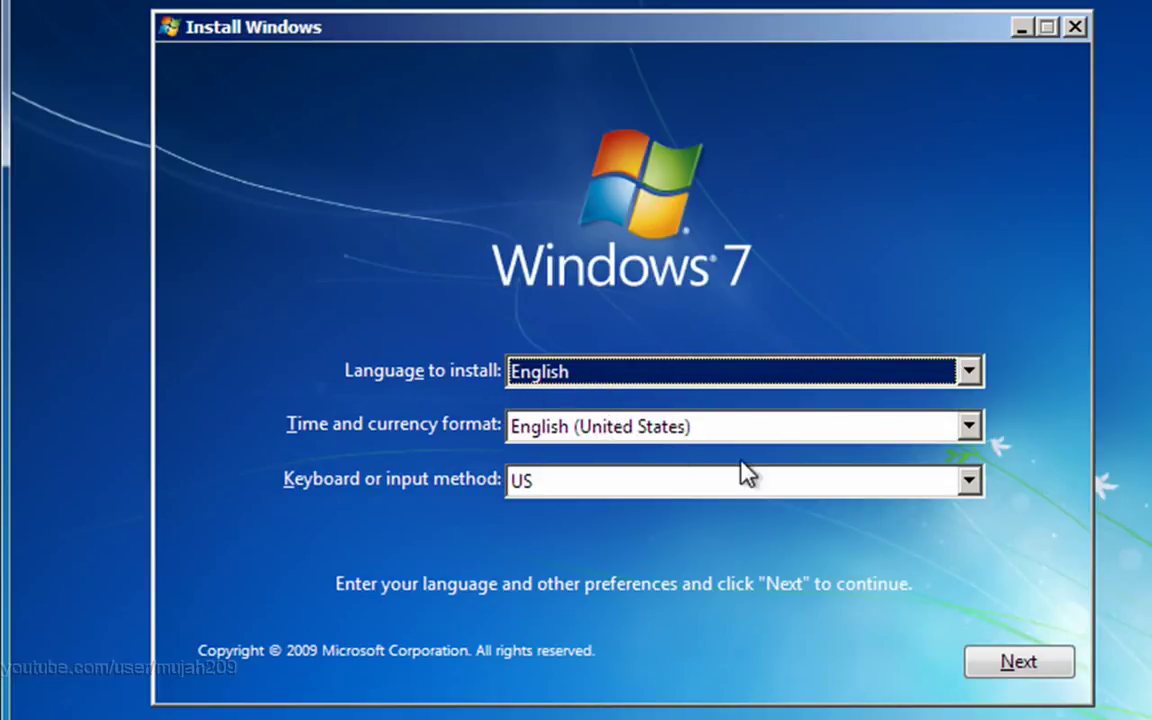
click(1037, 663)
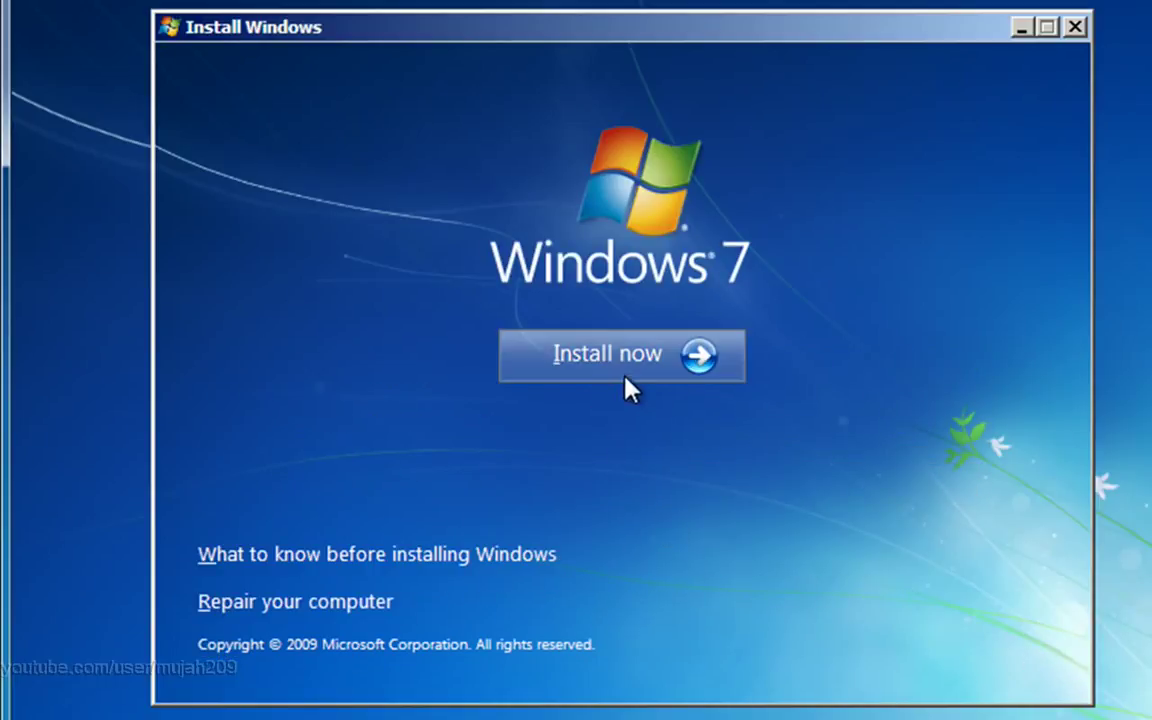
click(626, 380)
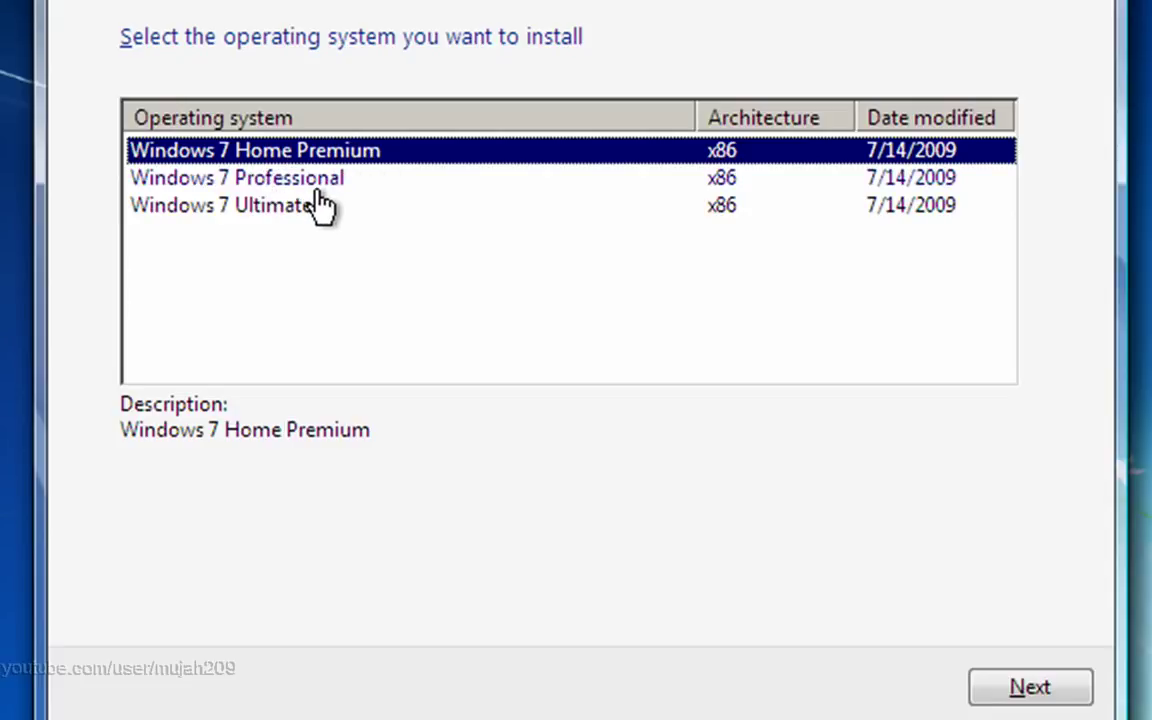
Choose Windows 7 Ultimate as the edition to install and accept its license terms
click(233, 207)
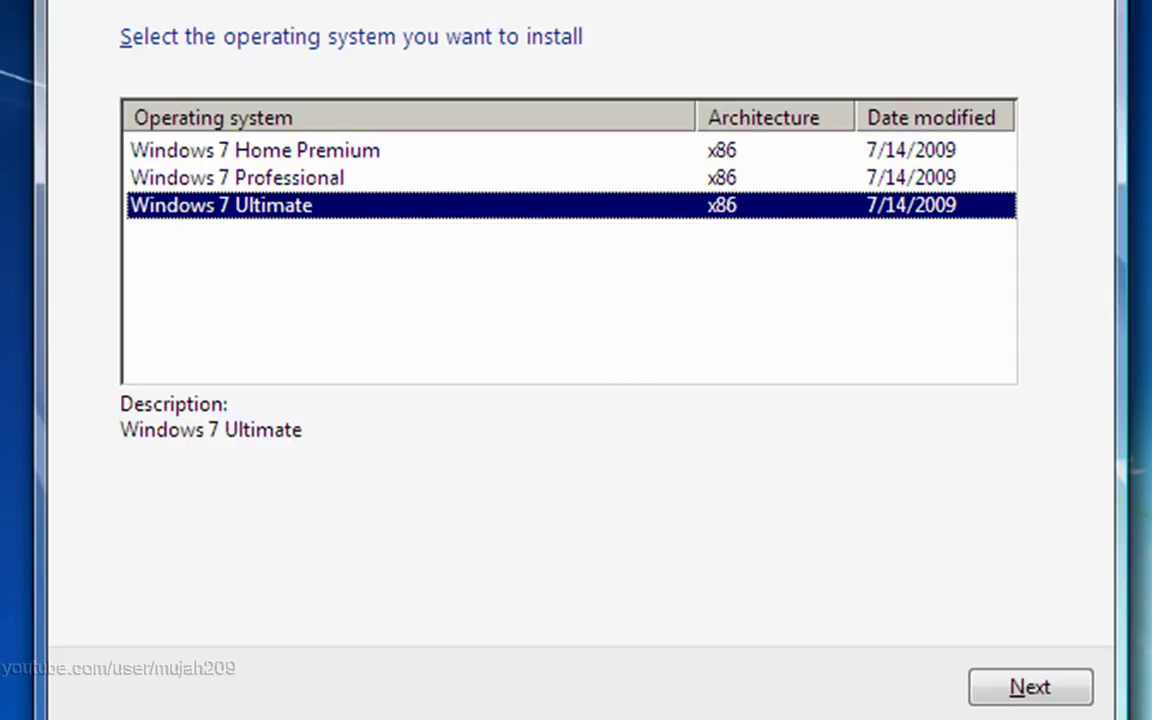
click(1047, 686)
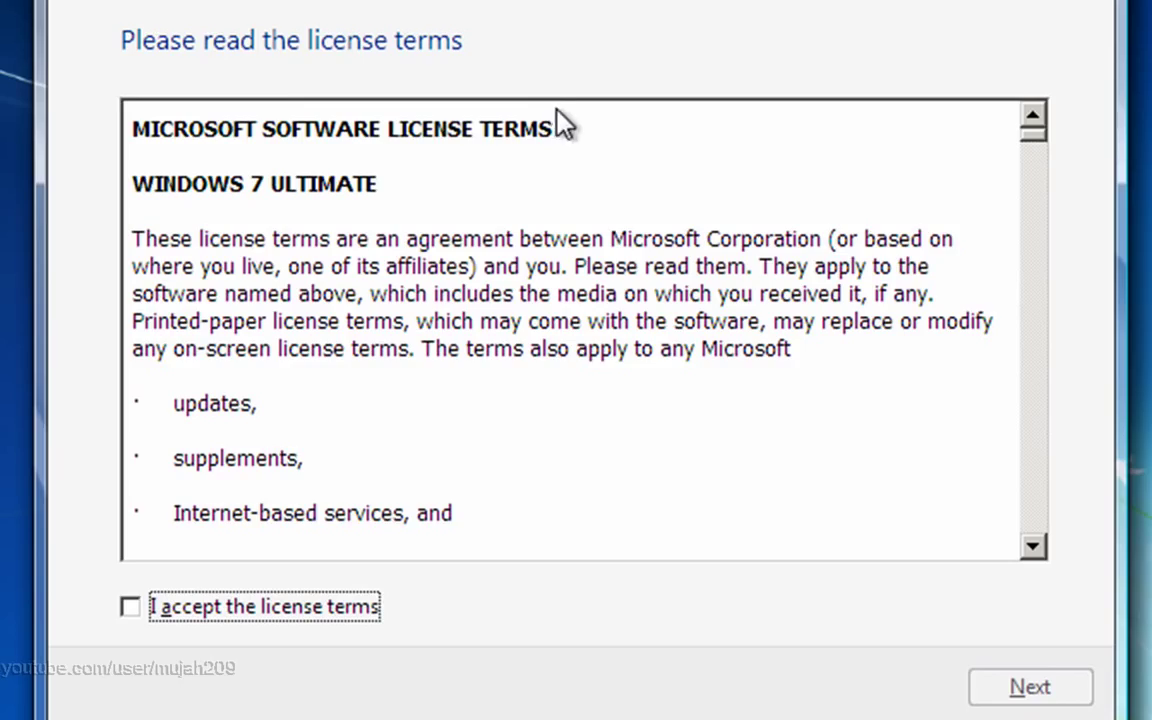
drag(1027, 135, 995, 135)
click(130, 608)
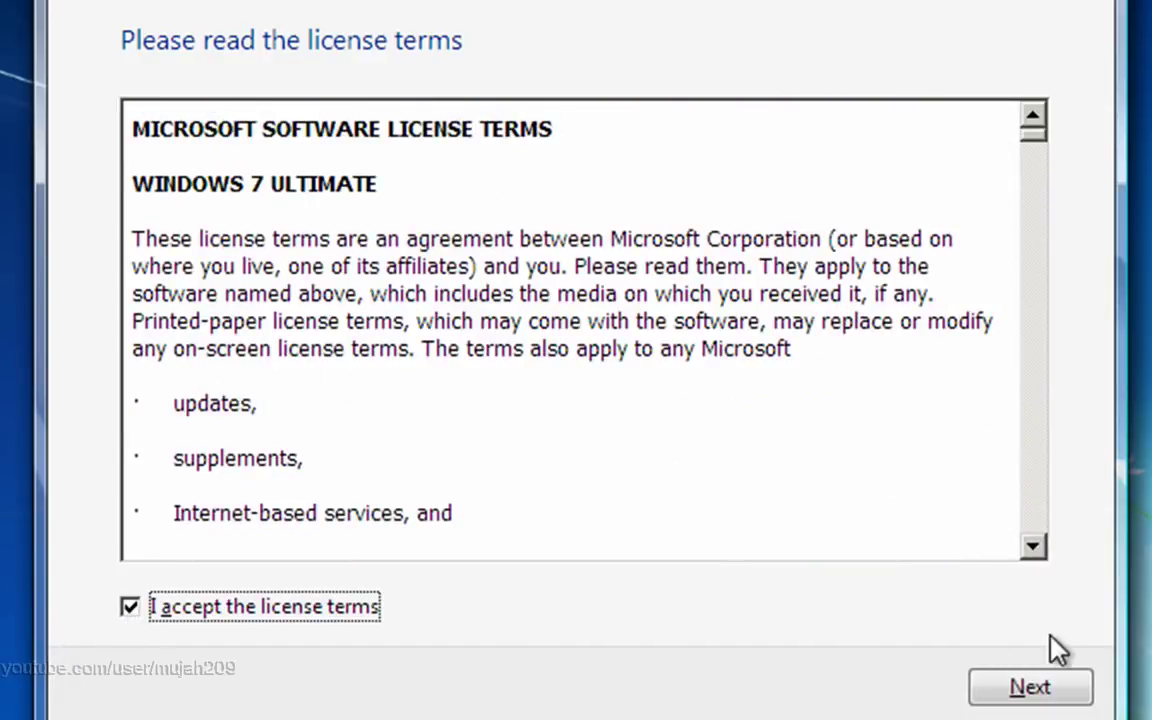
click(1040, 684)
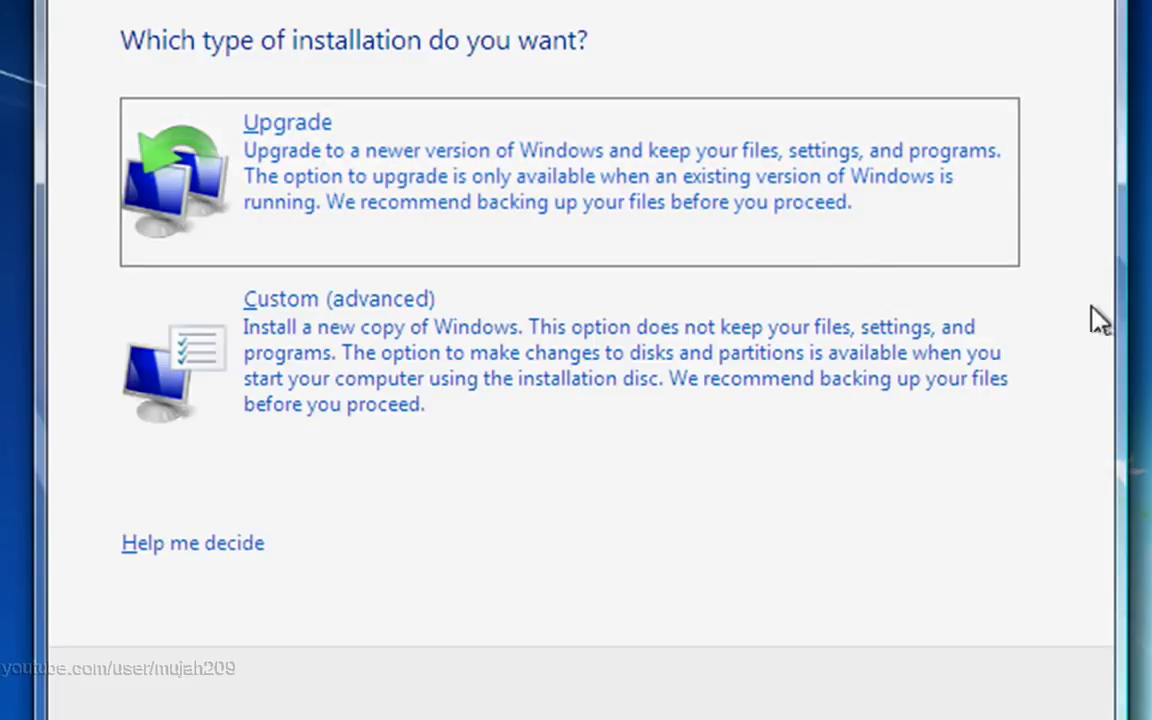
Choose the Custom (advanced) installation and create a new 20480 MB partition from Disk 0's unallocated space, allowing additional system partitions
click(486, 352)
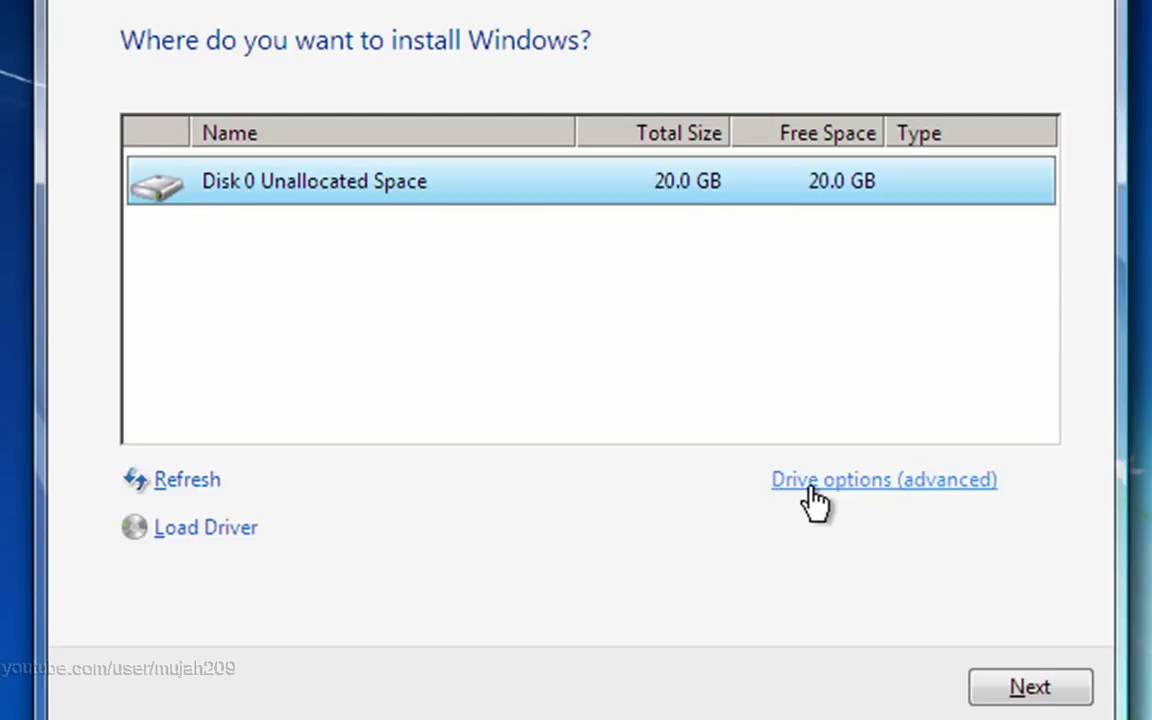
click(844, 488)
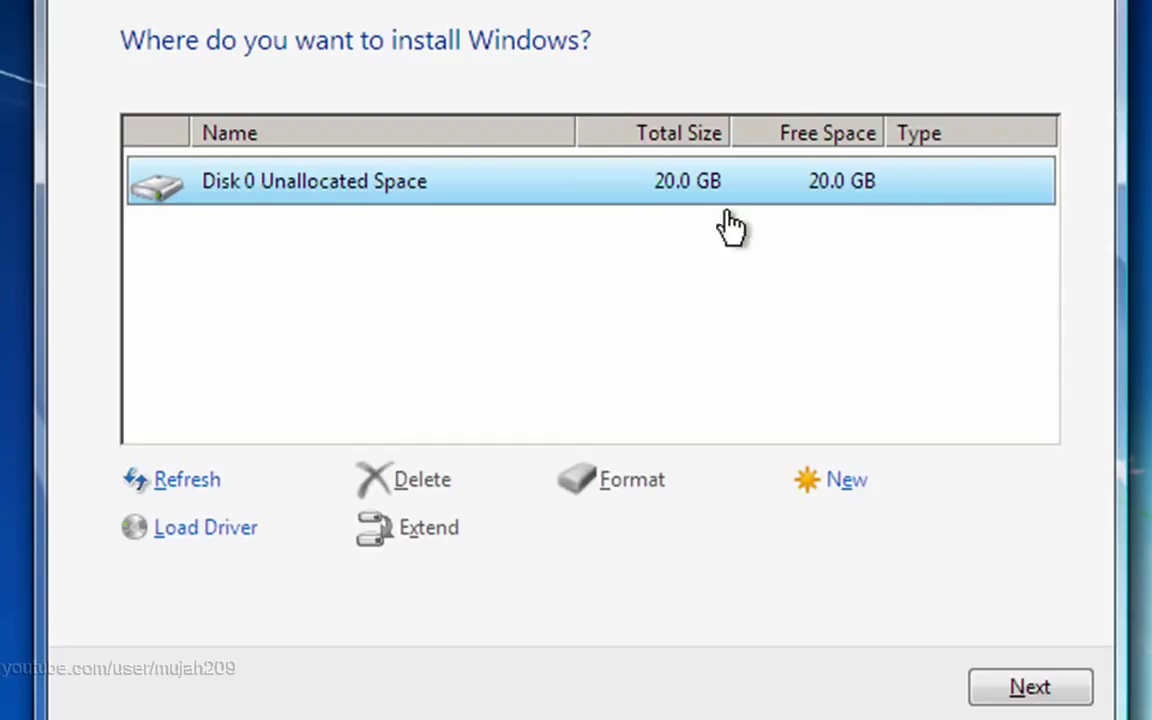
click(840, 488)
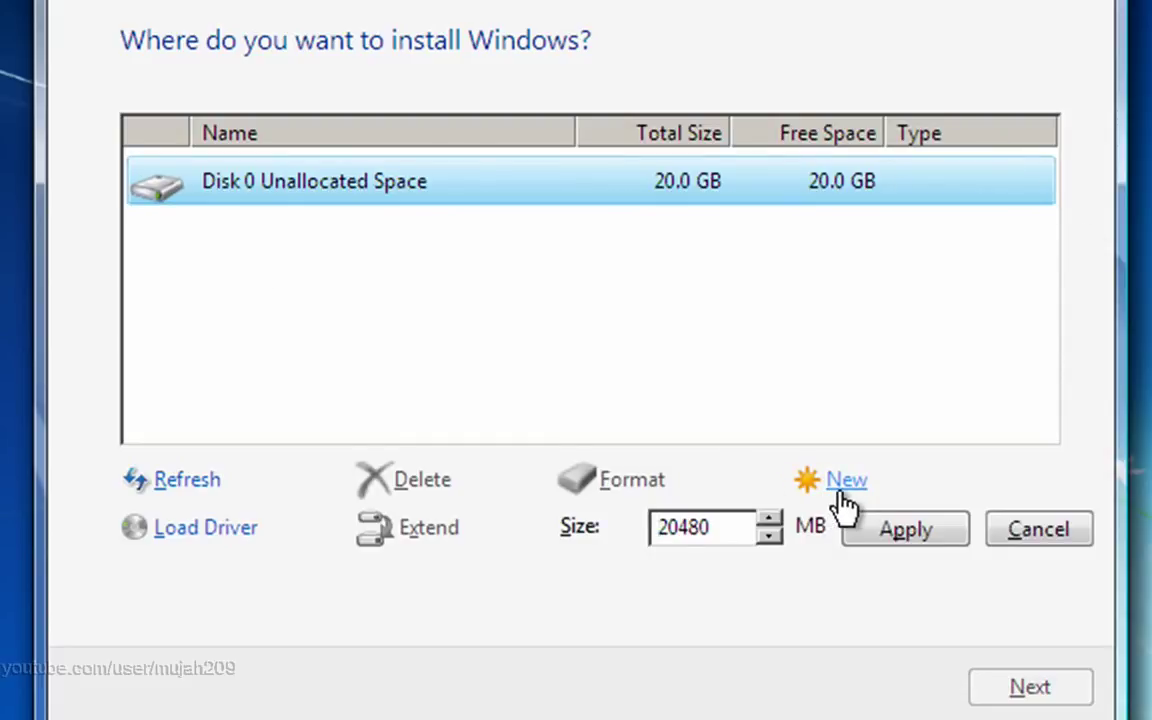
click(773, 517)
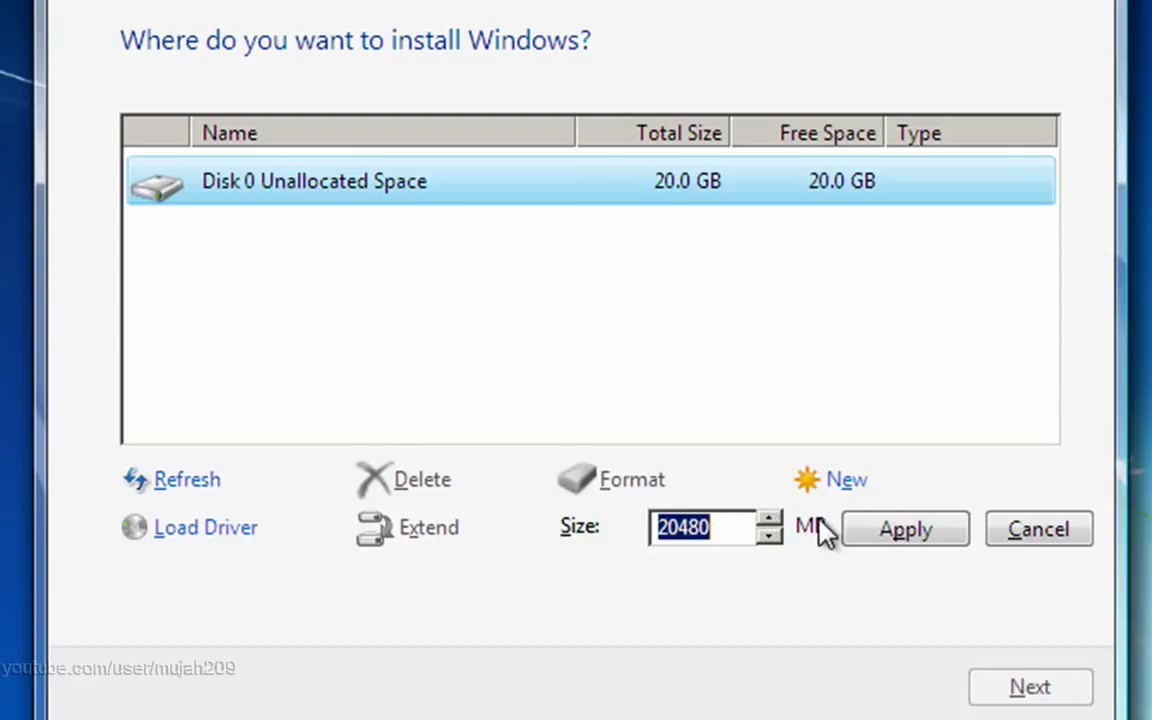
click(880, 528)
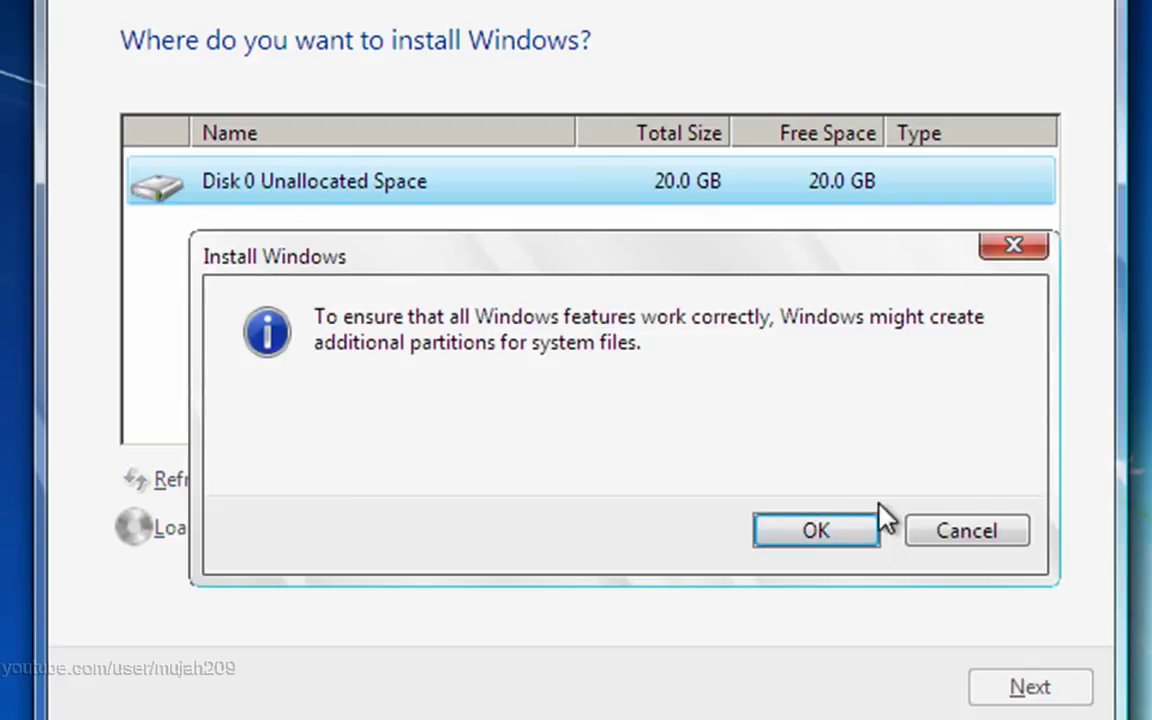
click(855, 530)
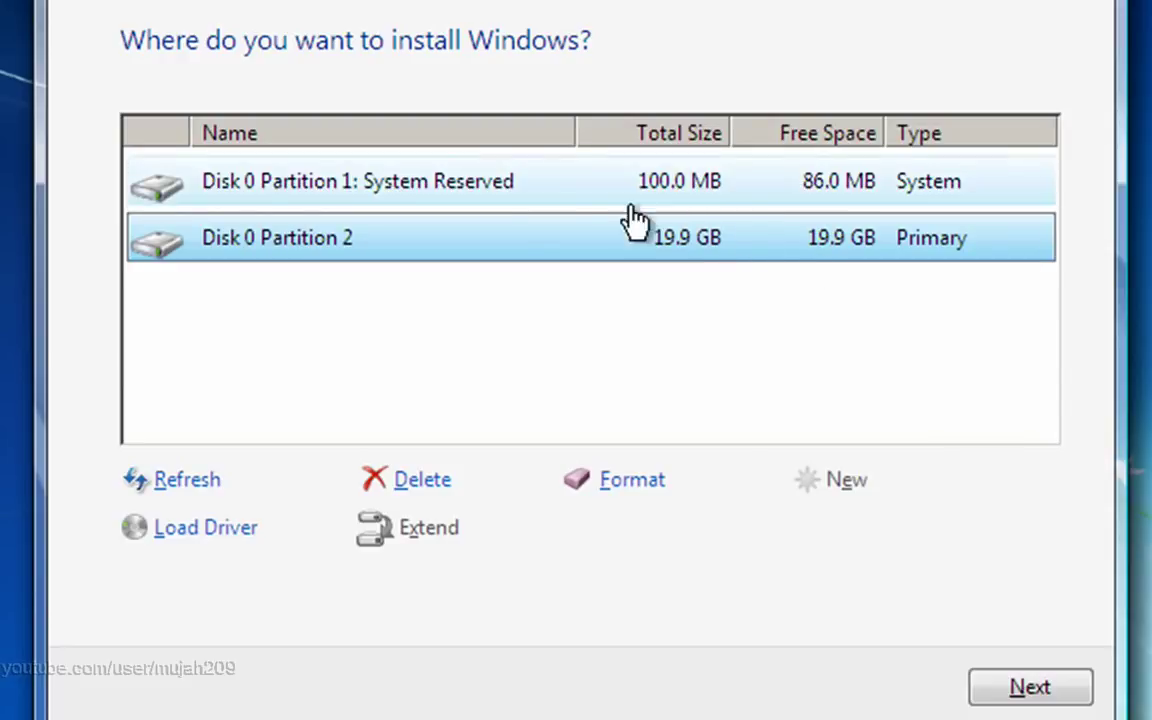
Select Disk 0 Partition 2 as the installation target and begin installing Windows
click(511, 212)
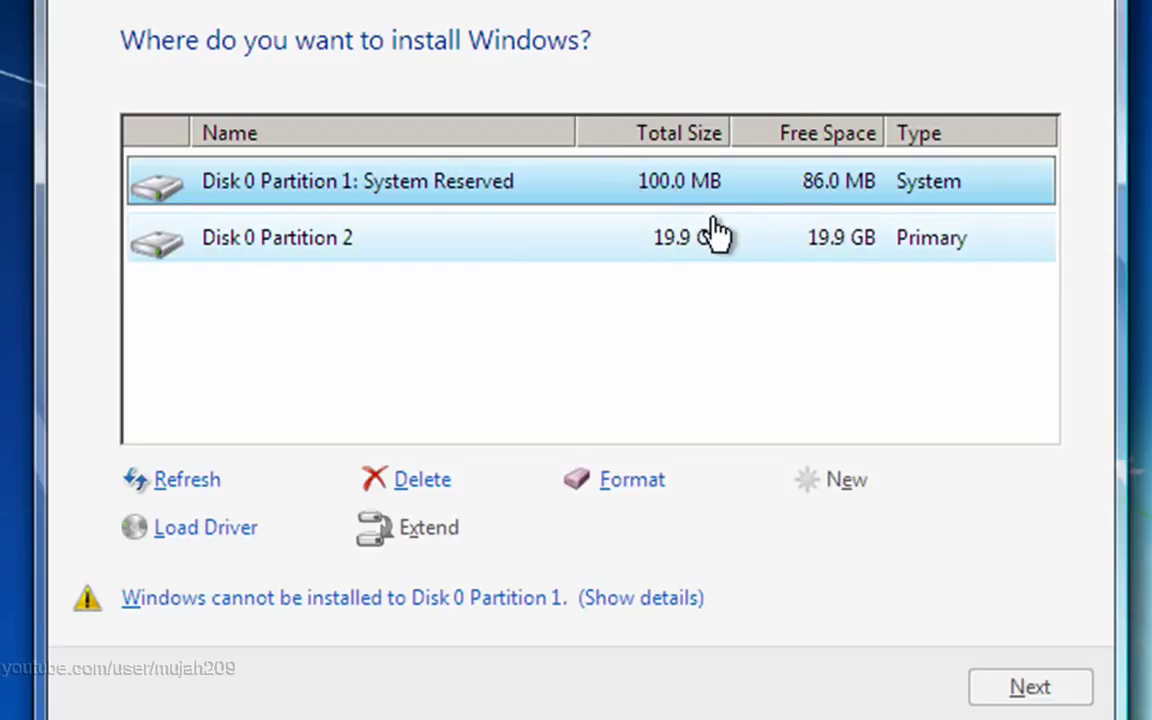
click(697, 256)
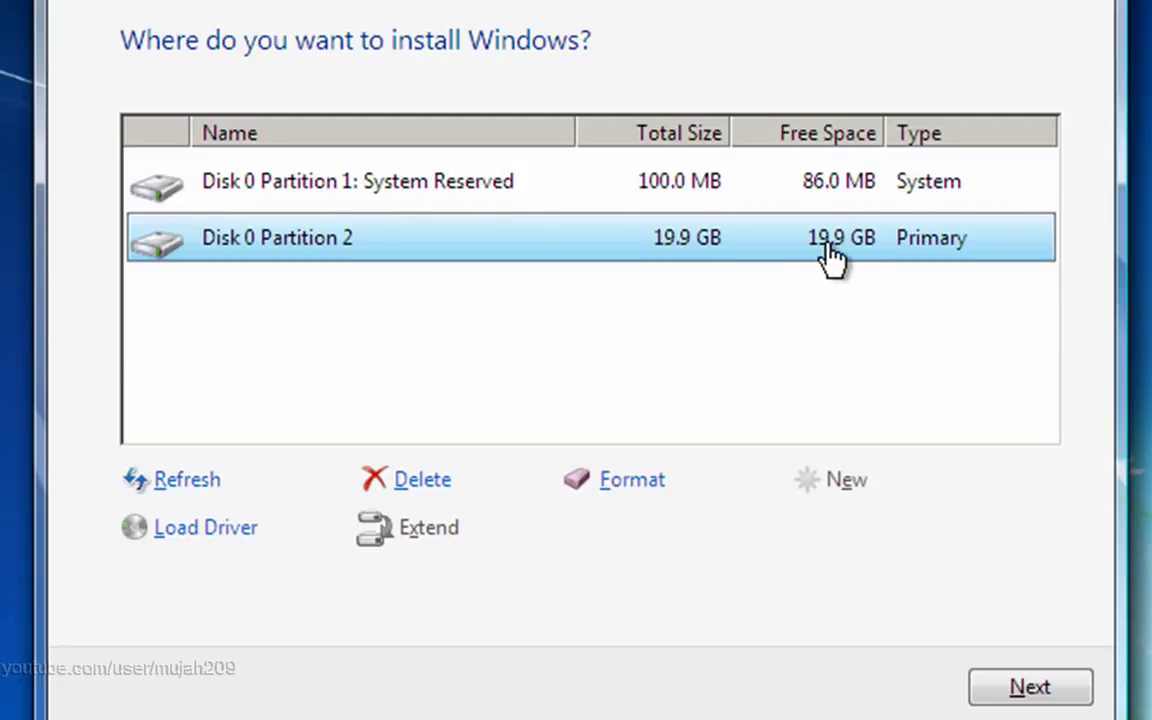
click(1046, 686)
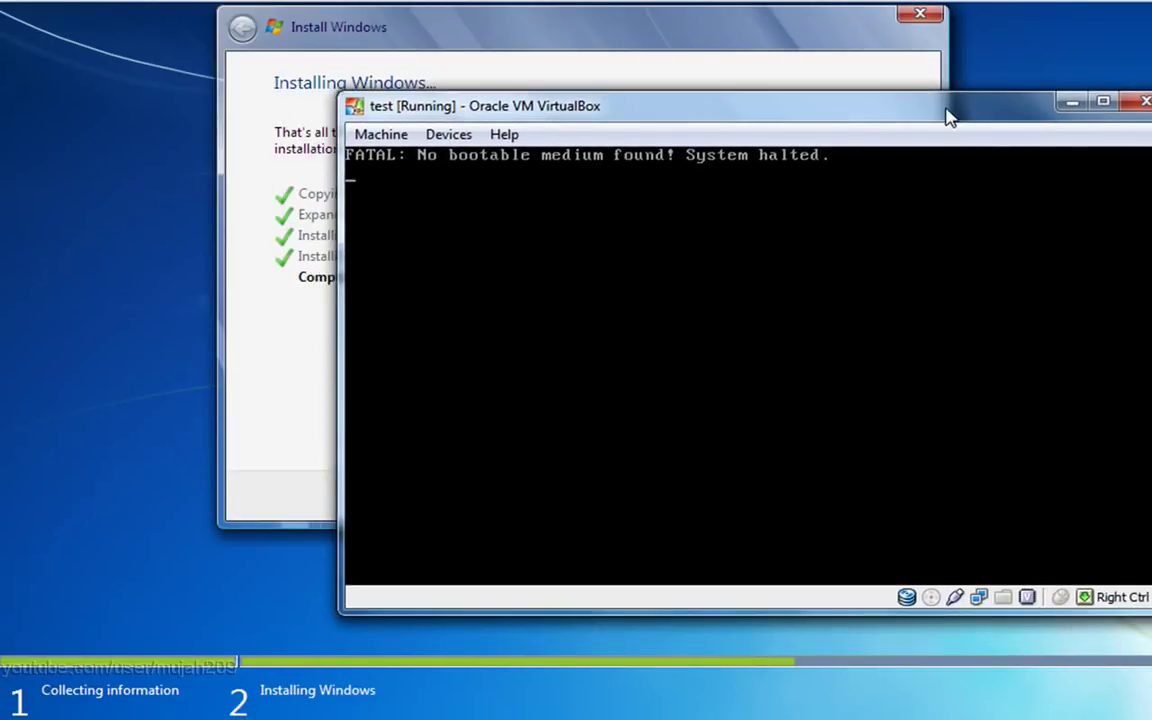
Move Hard Drive to the first place in the BIOS boot order, then save the configuration changes and exit
click(381, 135)
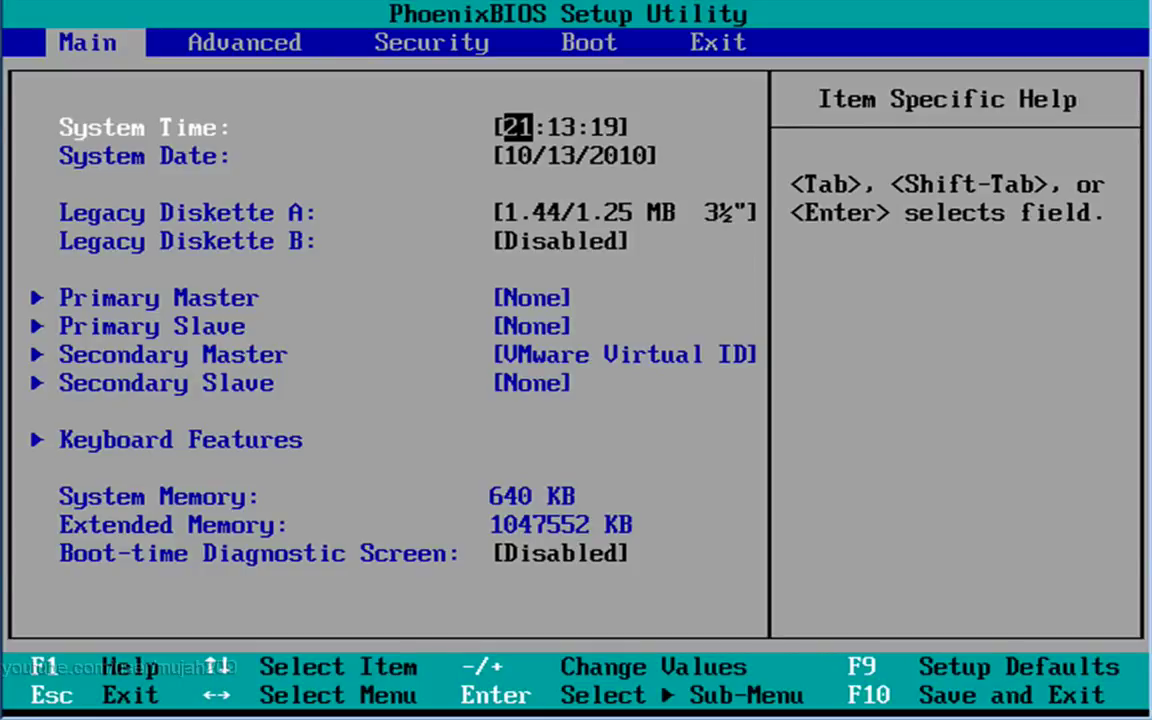
key(Right)
key(Right)
key(Right)
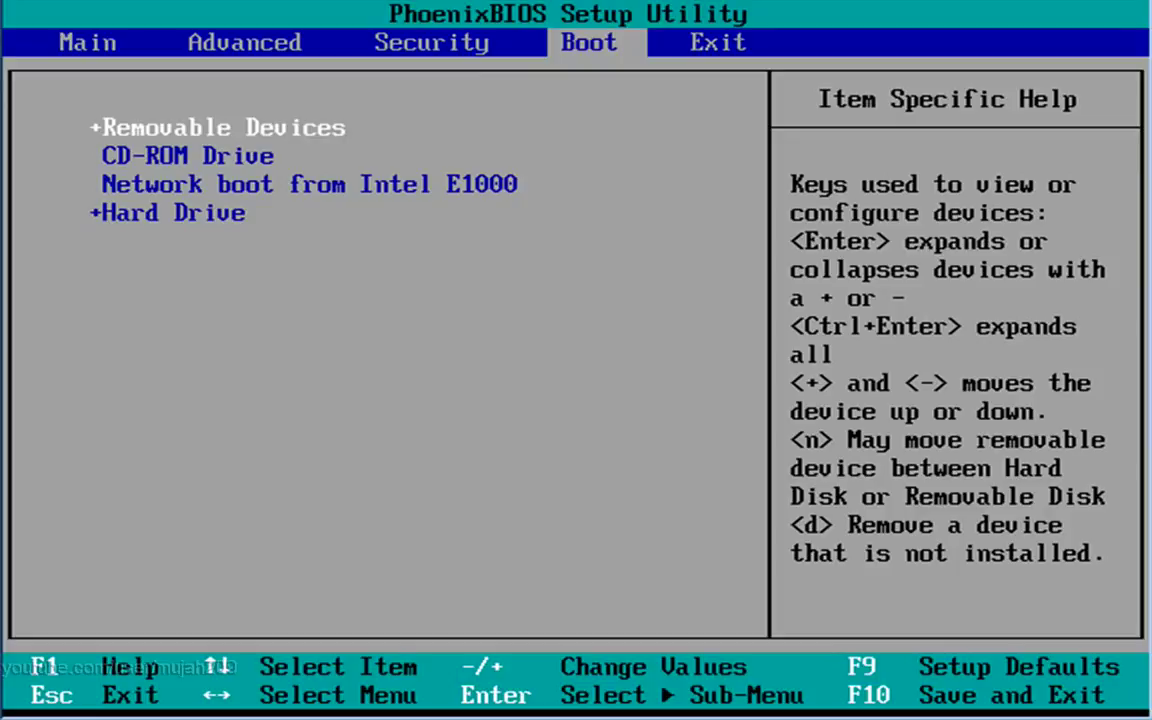
key(Down)
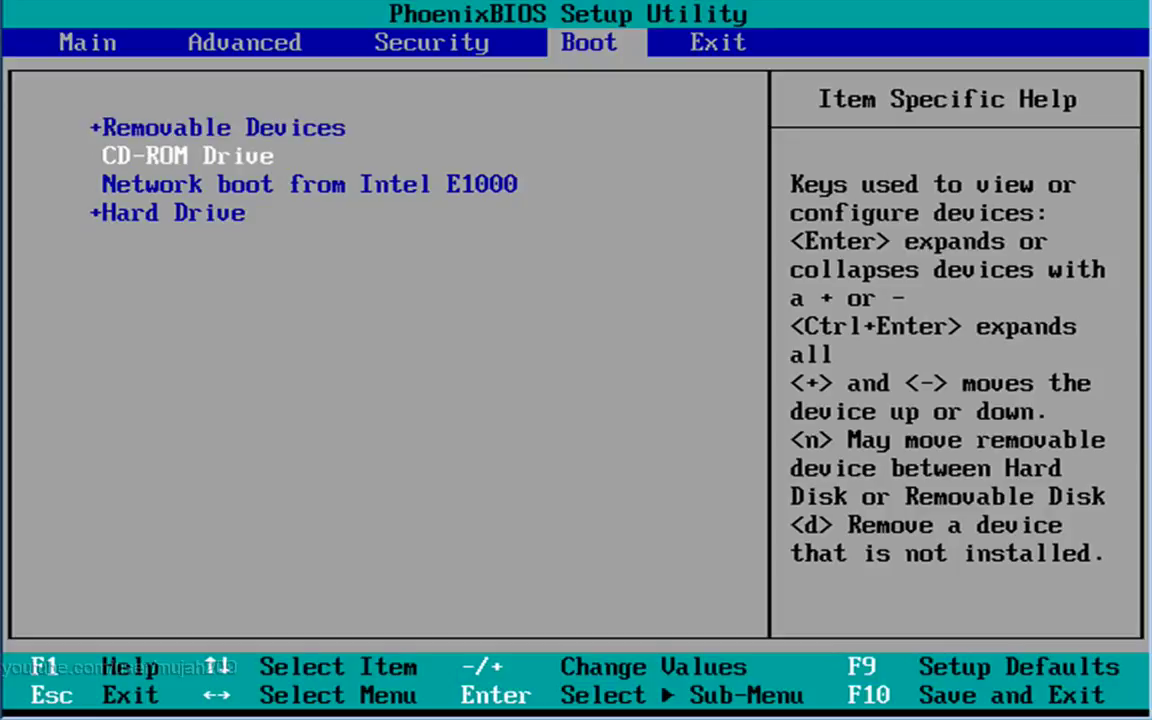
key(Down)
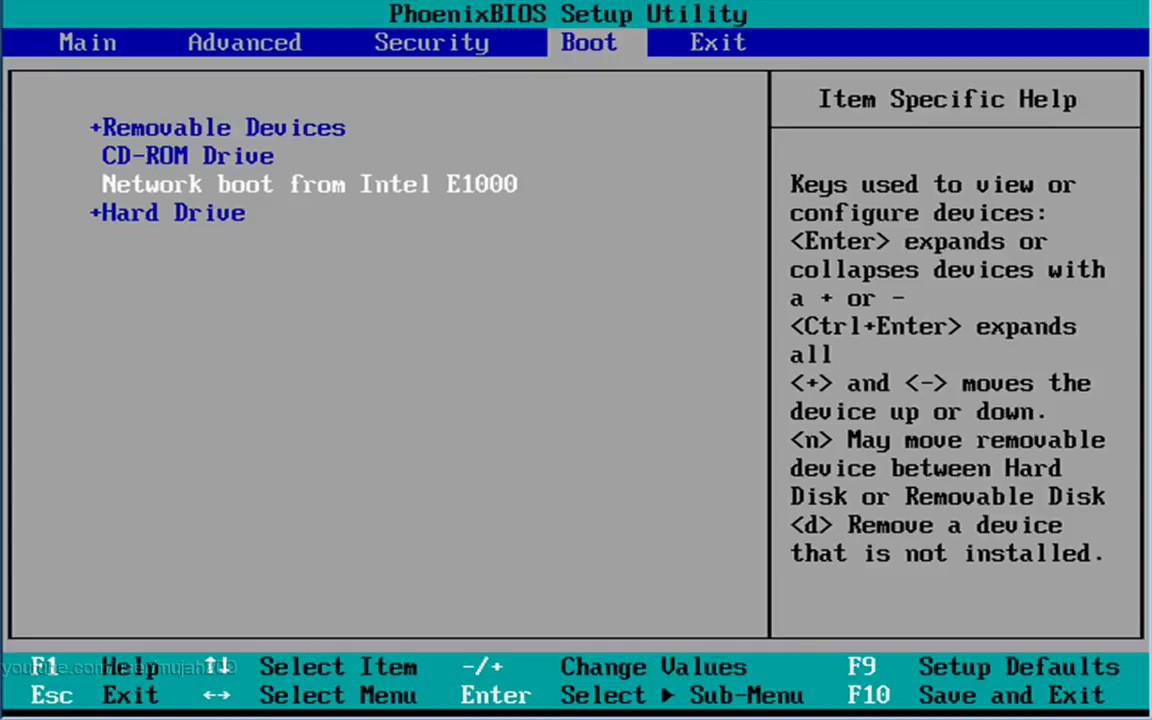
key(Down)
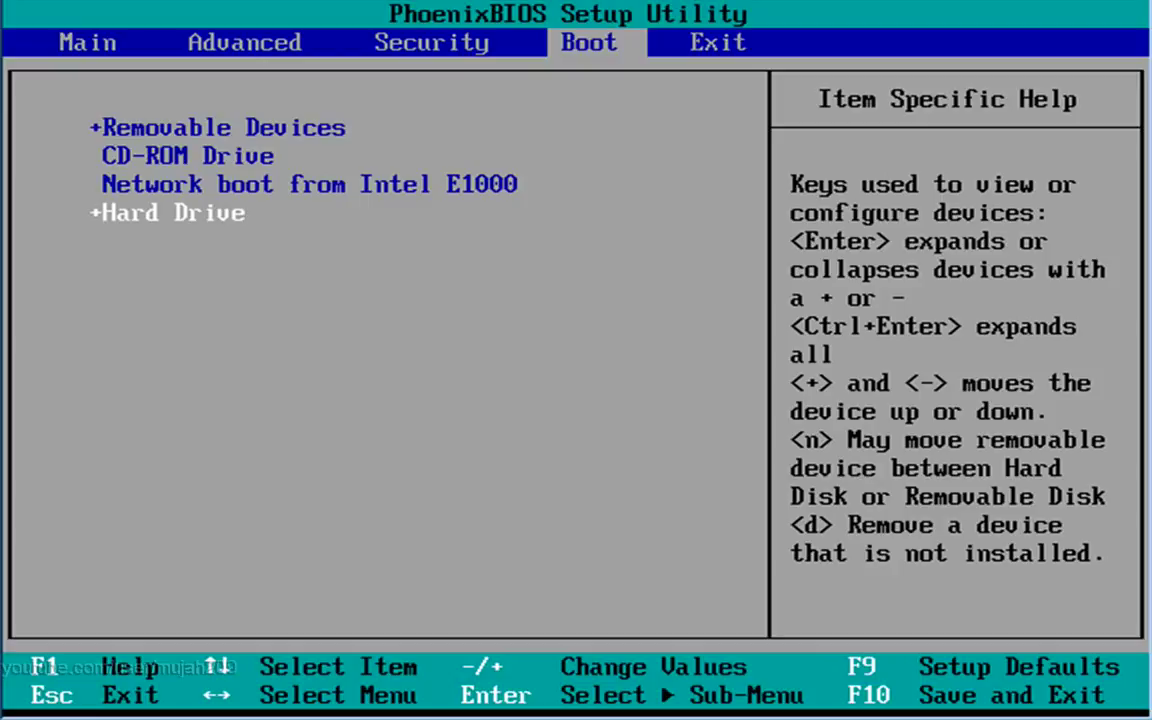
key(plus)
key(plus)
key(plus)
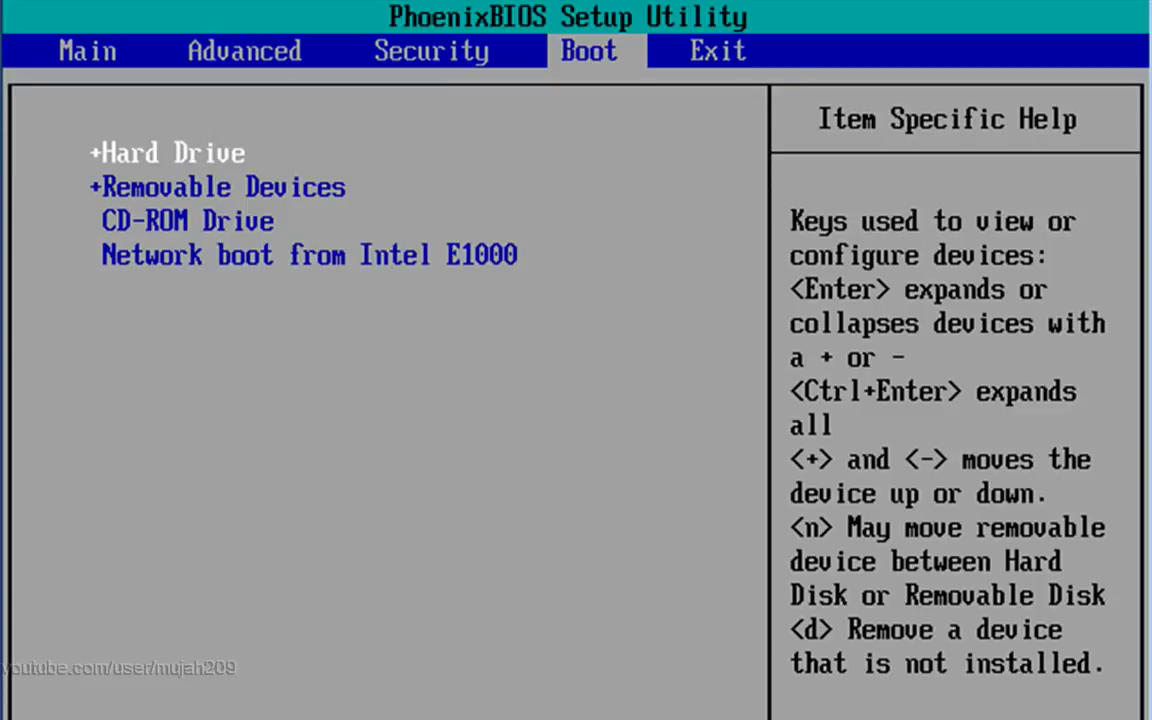
key(F10)
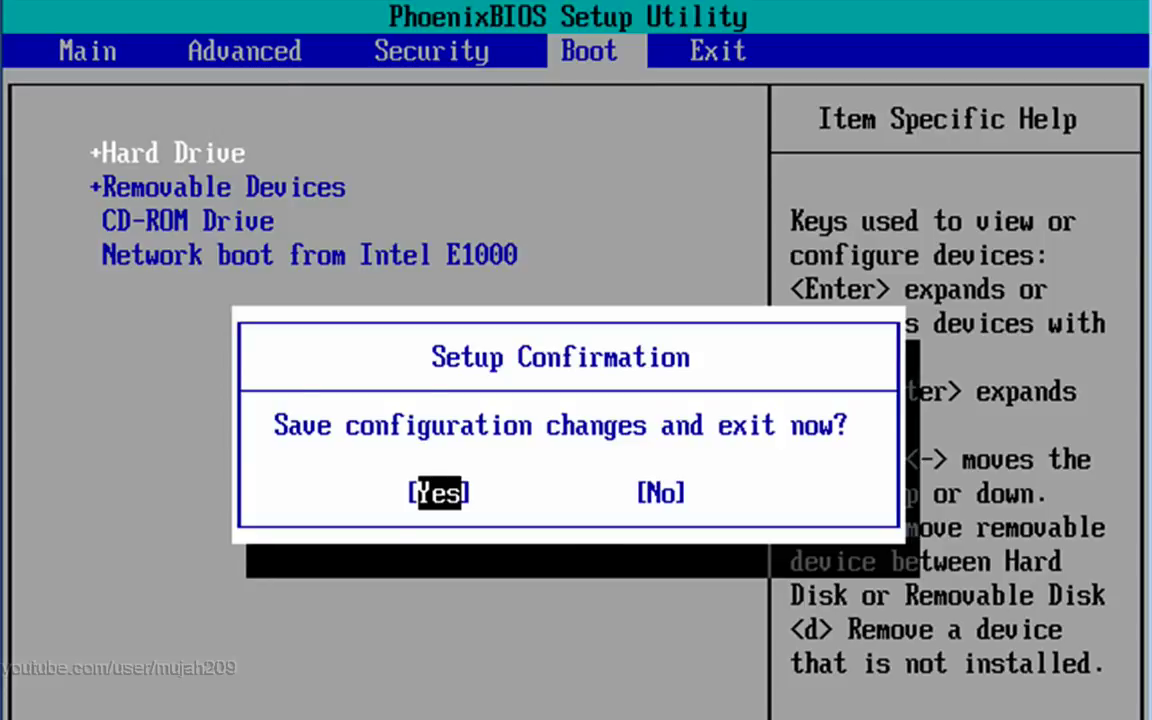
key(Return)
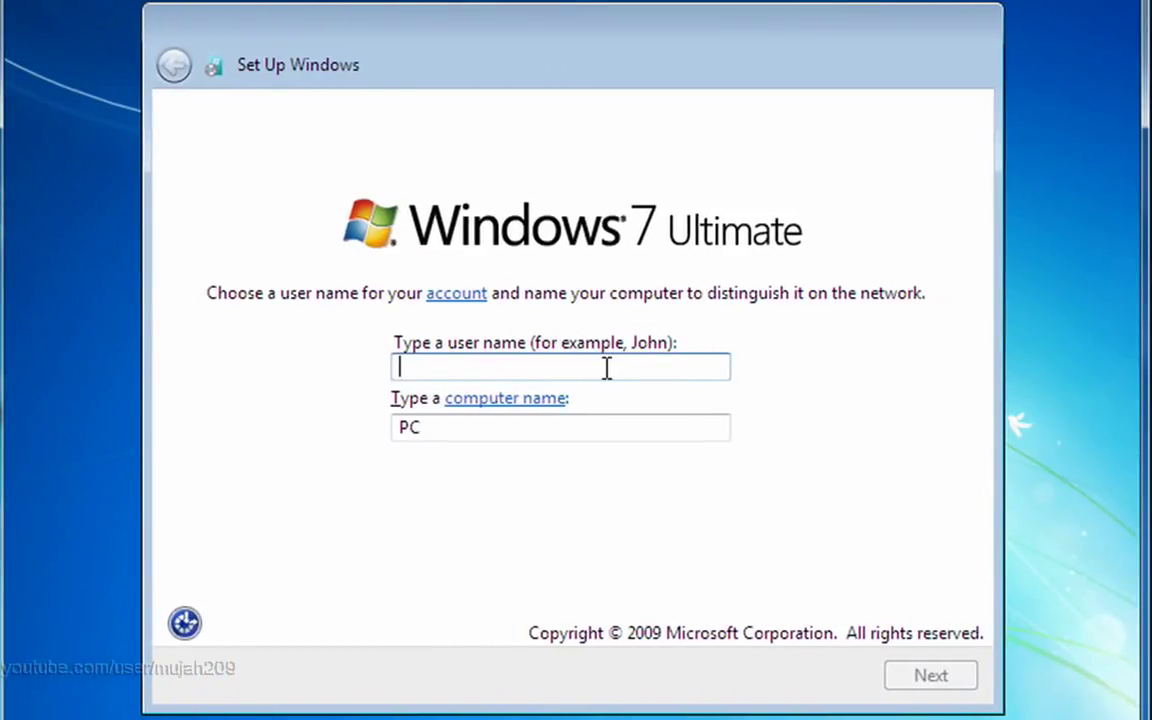
Enter the account's user name, accept the computer name derived from it, and continue the Windows setup
text(mujah)
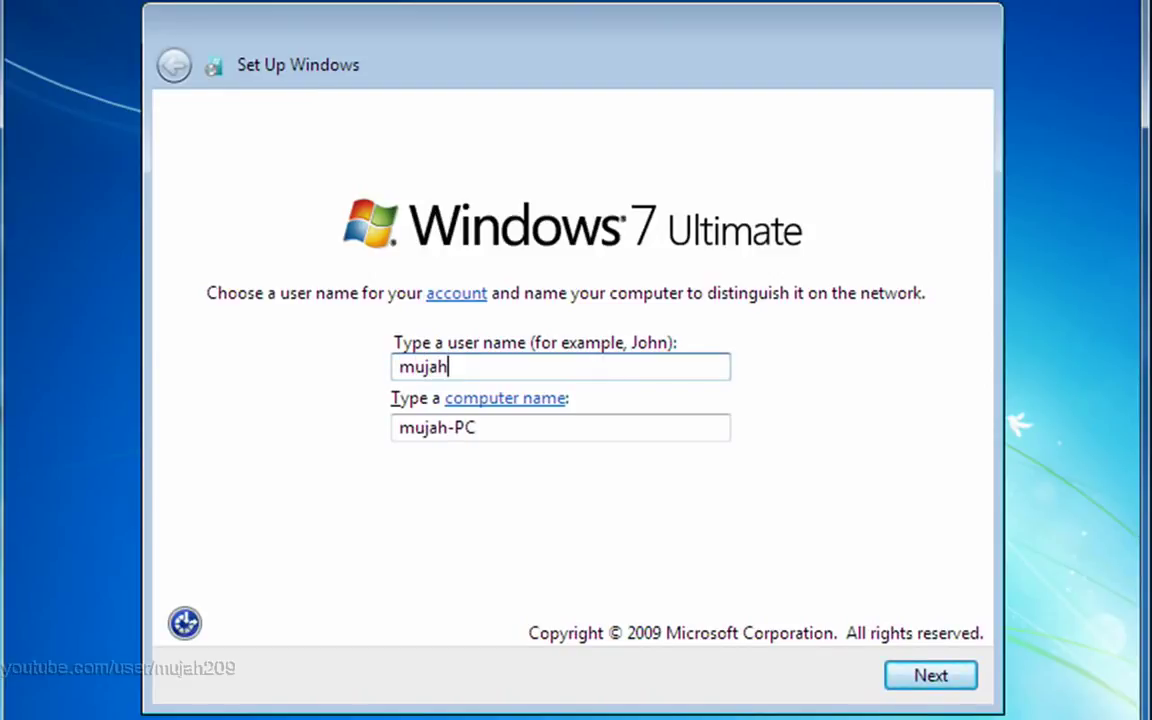
text(2009)
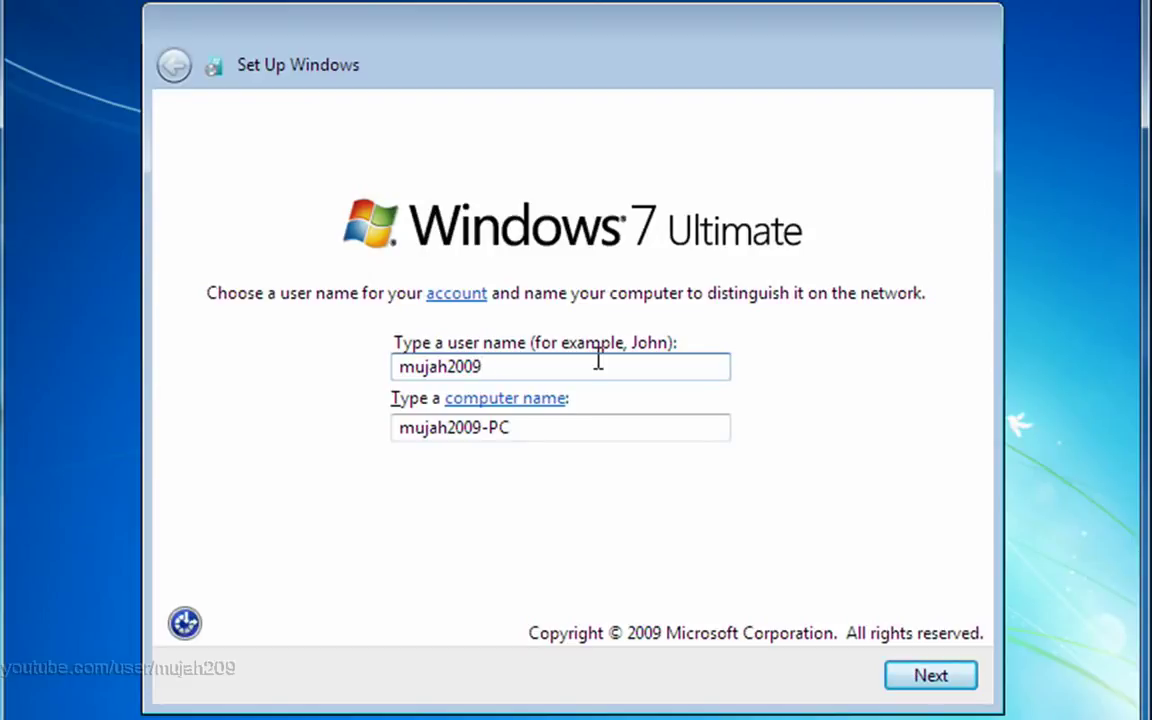
drag(535, 362, 381, 360)
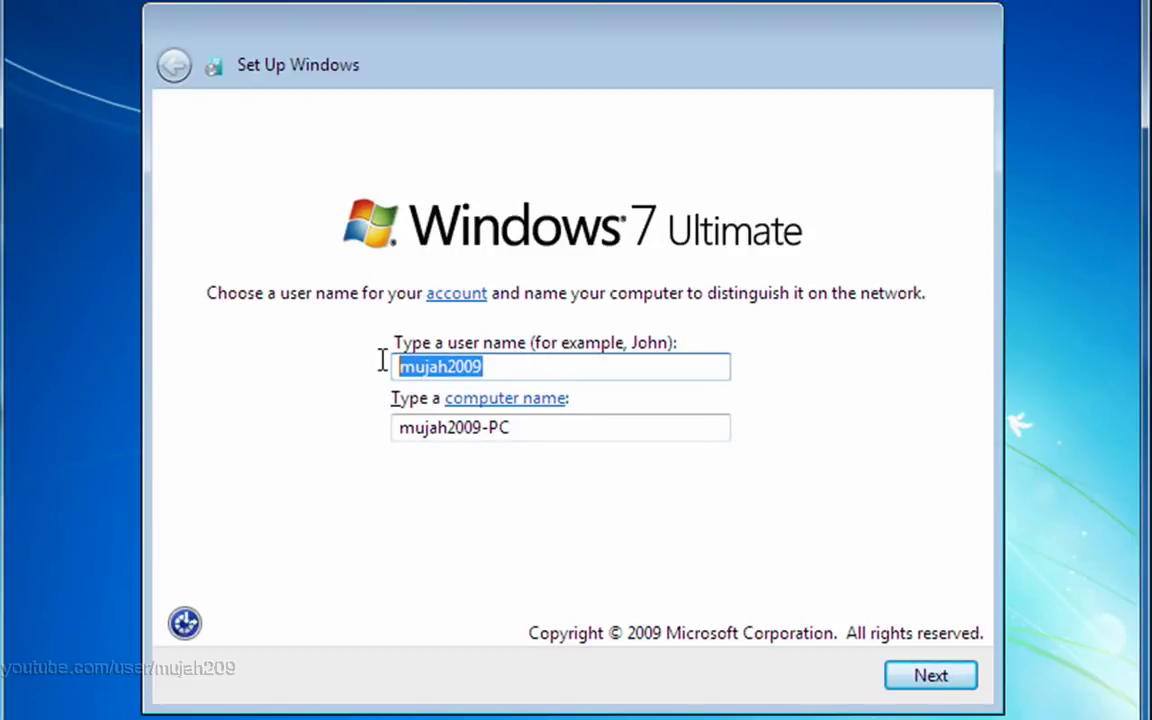
click(562, 362)
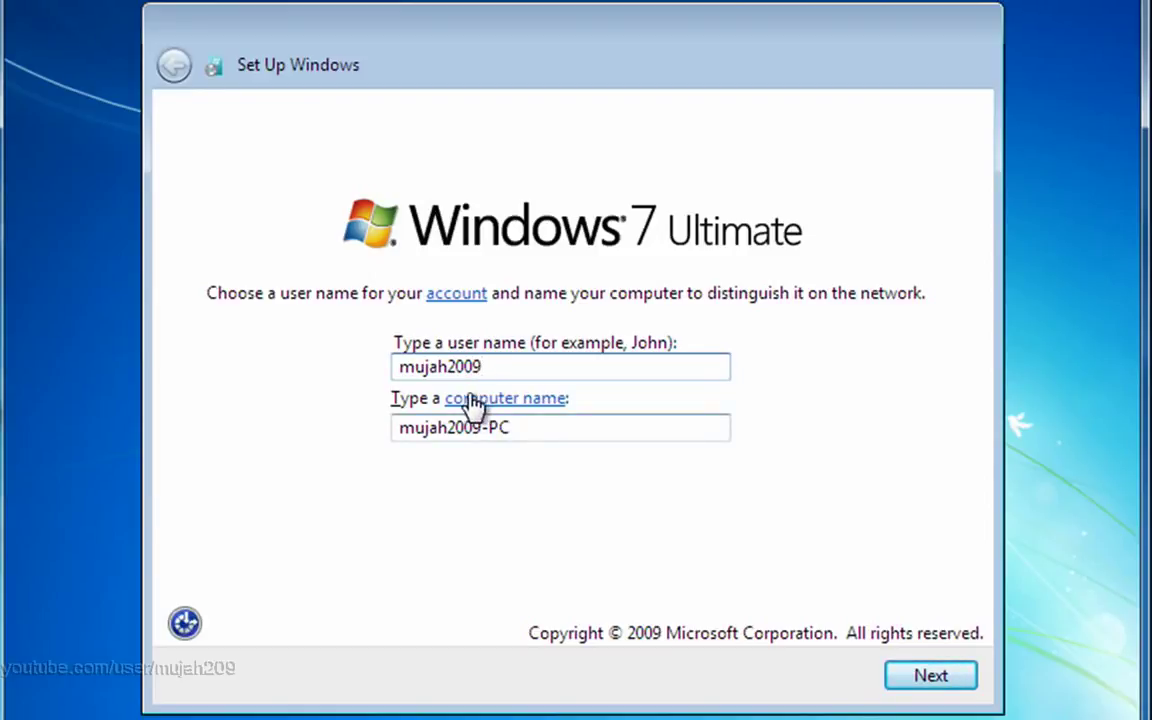
click(927, 680)
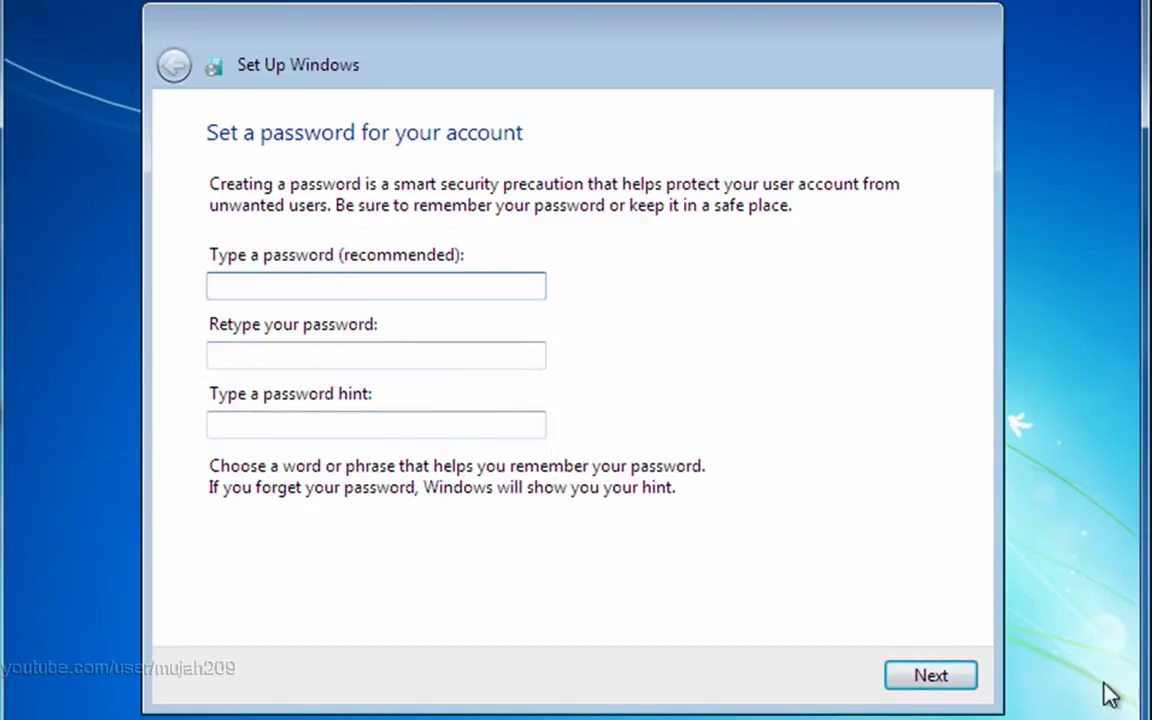
Continue the setup with the account password and product key left blank, keeping automatic activation enabled
click(933, 695)
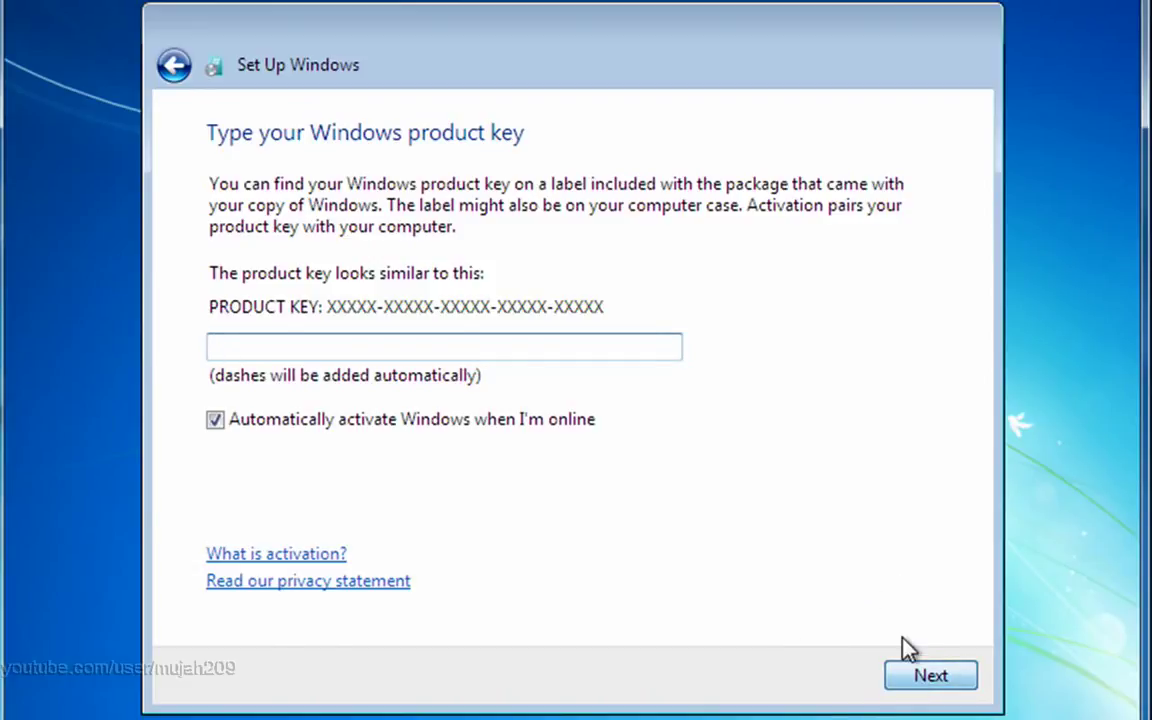
click(920, 674)
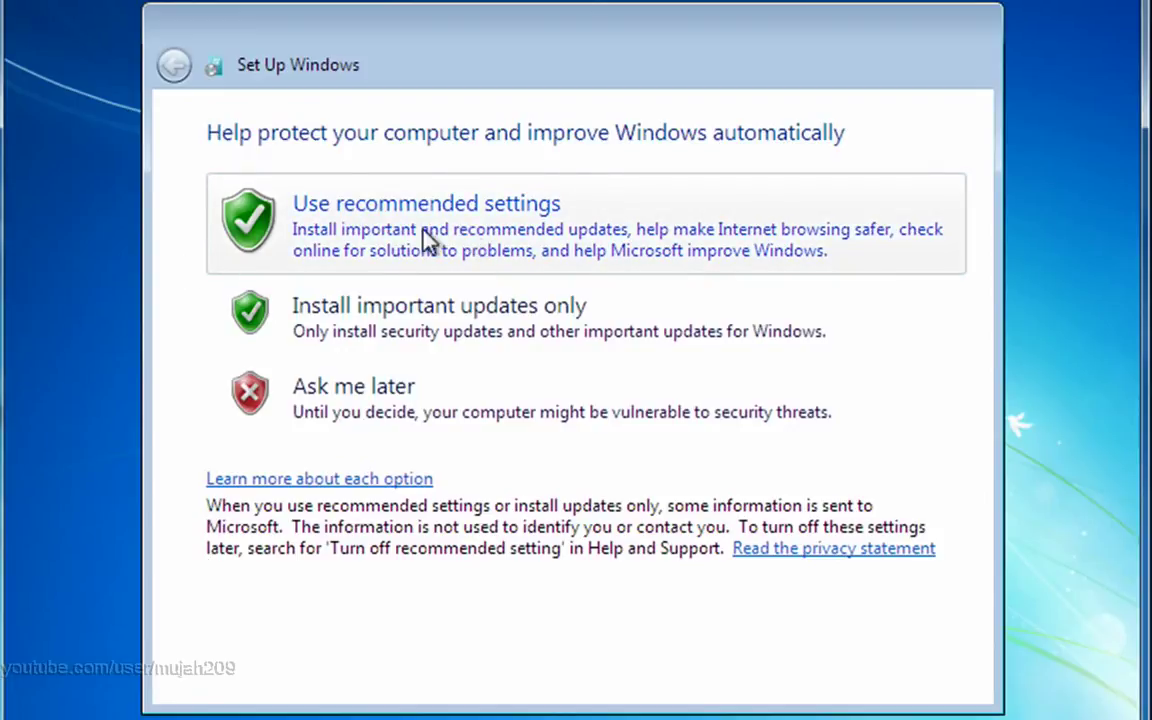
Complete the setup with recommended update settings, the (UTC-08:00) Pacific Time (US & Canada) zone and the Public network location
click(590, 252)
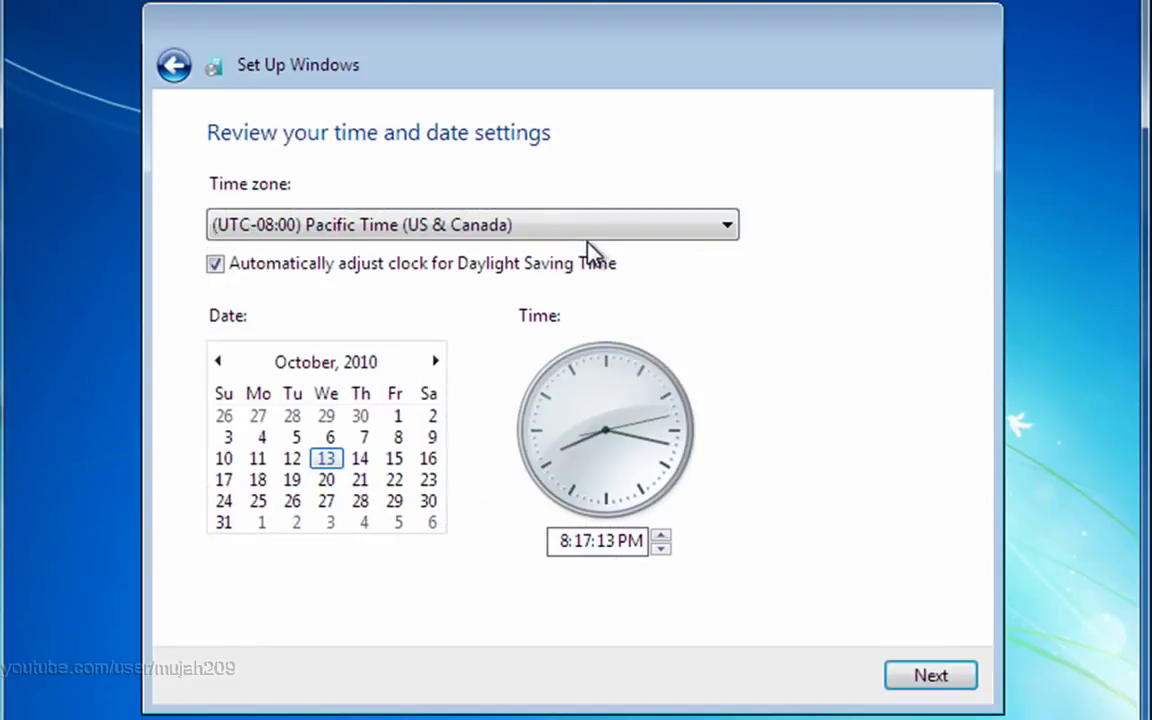
click(938, 676)
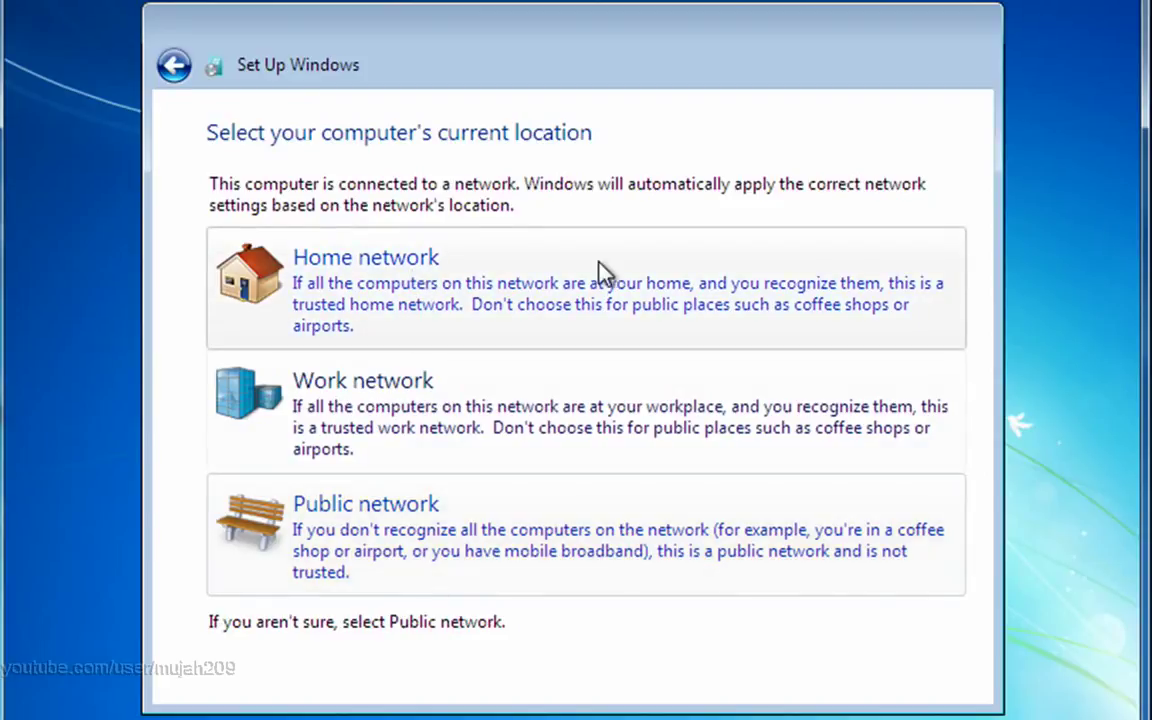
click(504, 540)
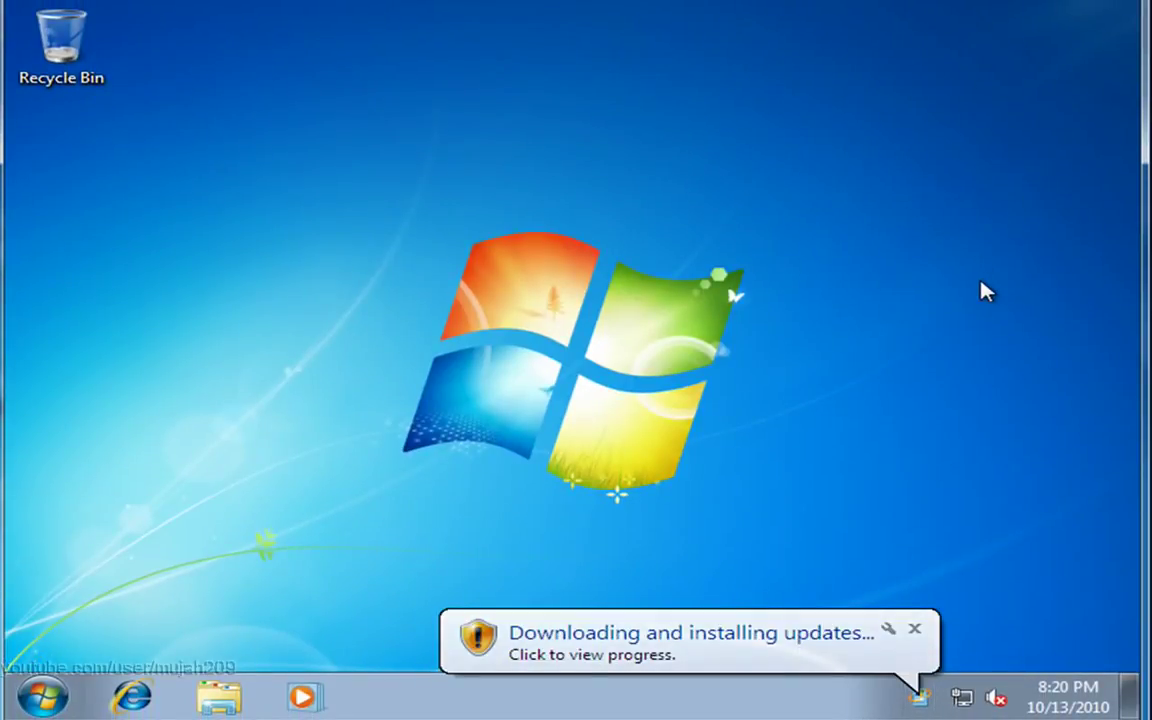
Dismiss the Windows update notification and check the hidden notification icons
click(910, 632)
click(929, 695)
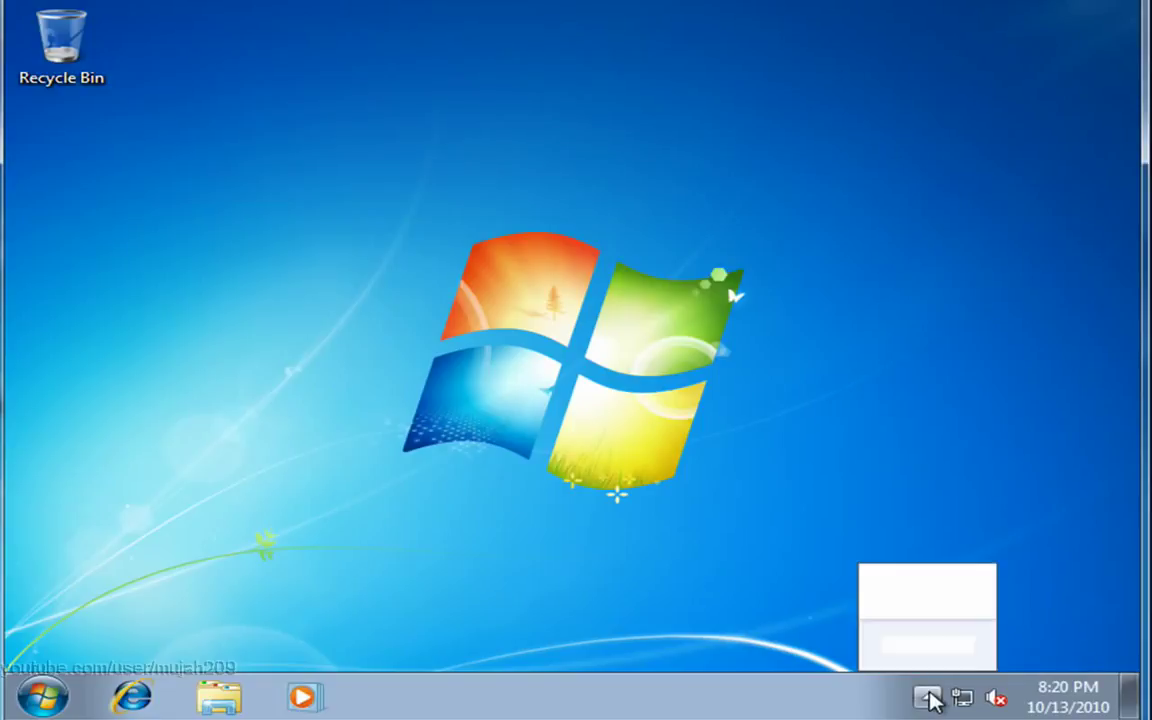
click(893, 461)
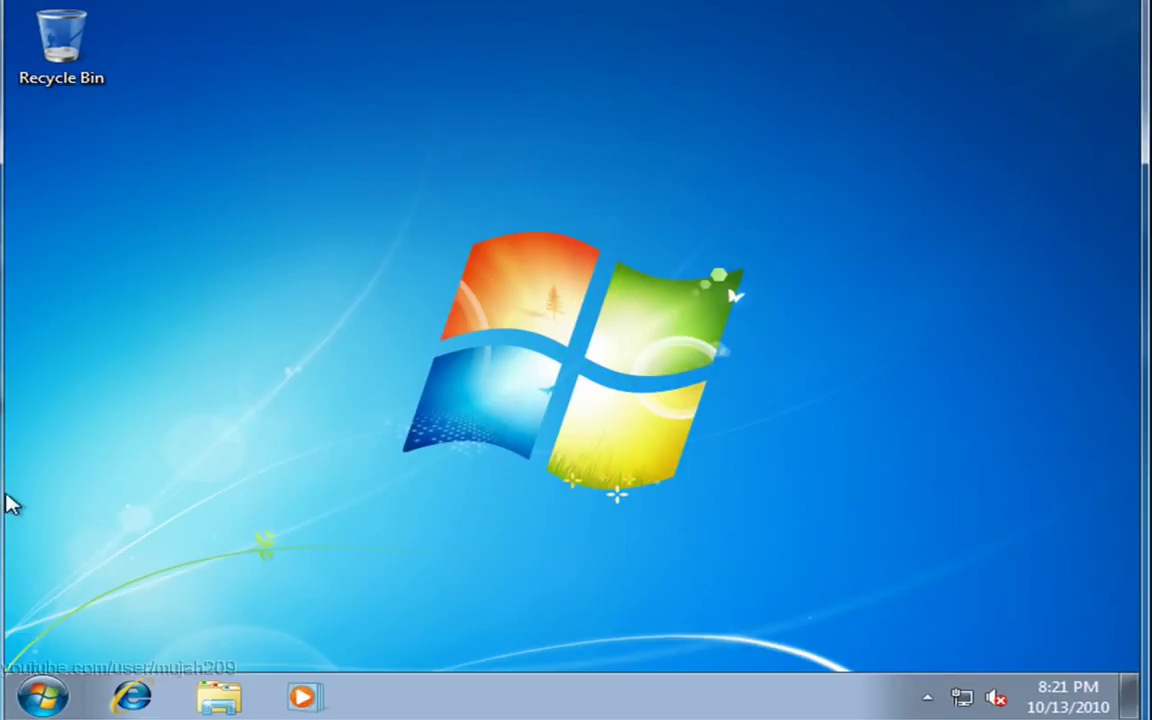
Open the properties of Computer and examine the Windows edition, processor, memory, system type and computer name details
click(45, 697)
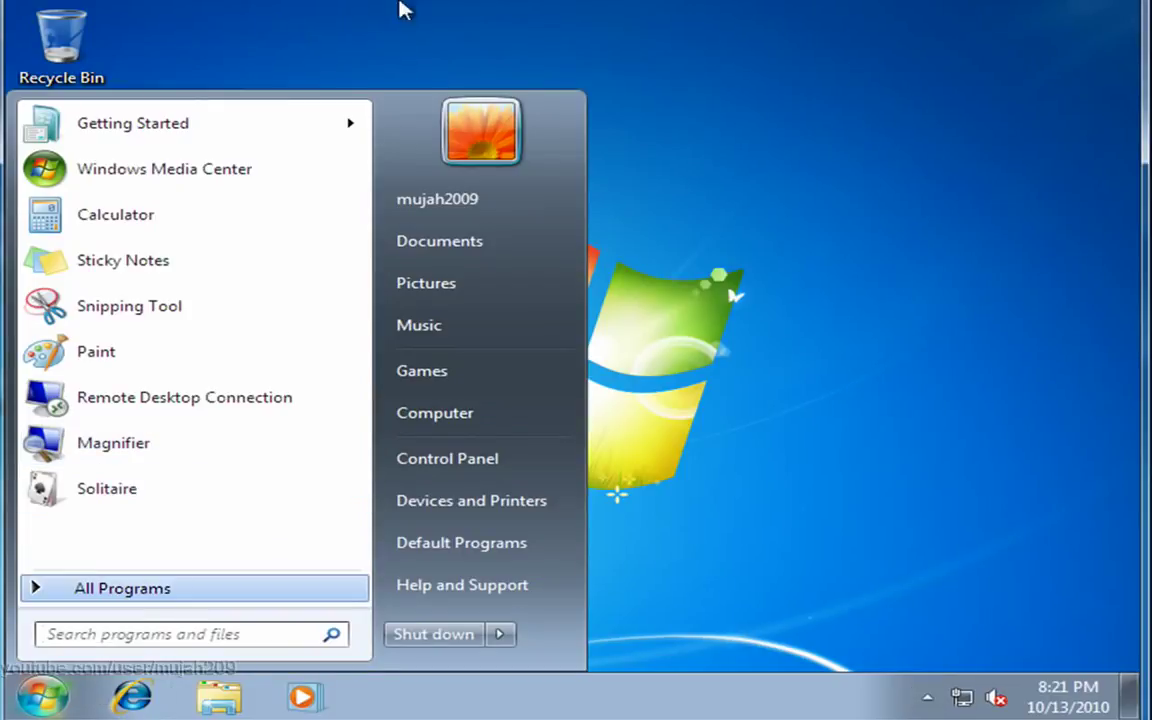
right_click(471, 426)
click(586, 620)
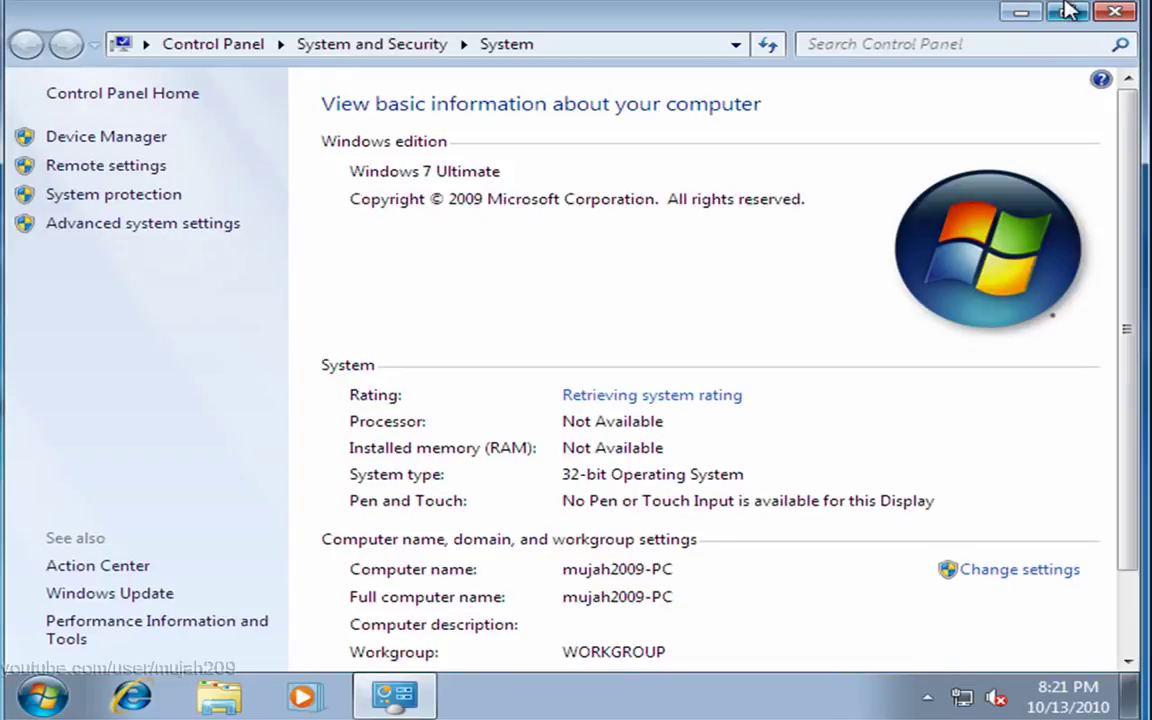
drag(1128, 124, 1139, 200)
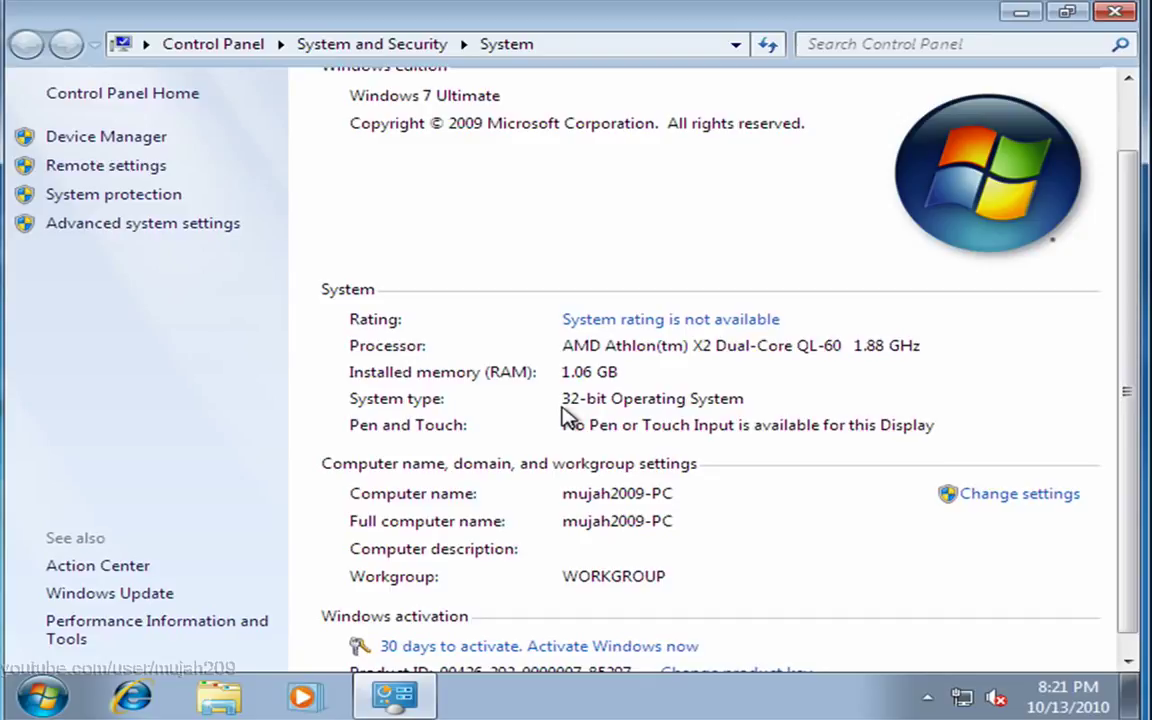
scroll(1126, 334, up, 2)
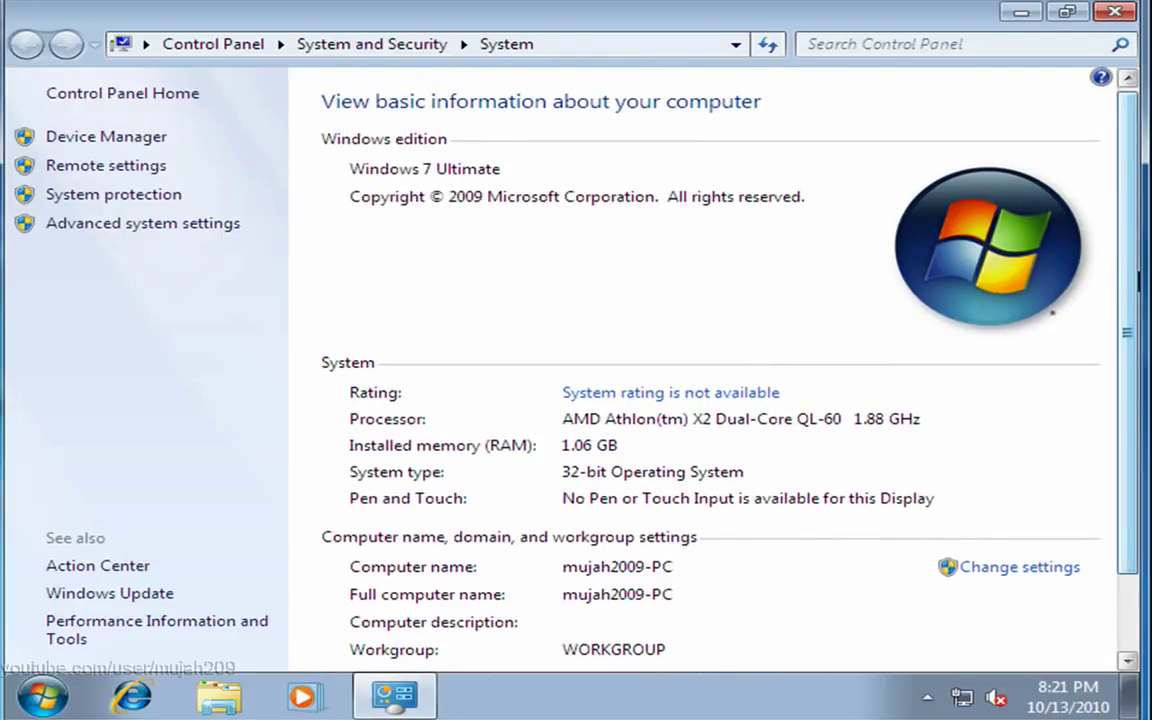
drag(1137, 270, 1133, 307)
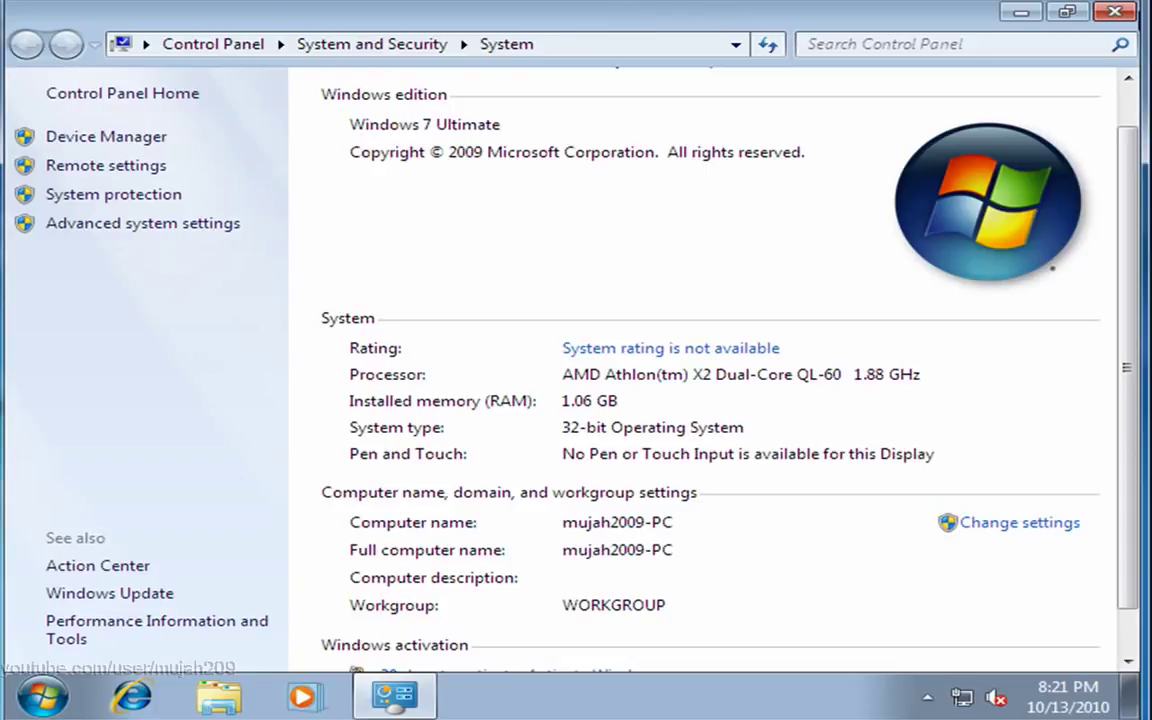
Toggle the System window between its restored and maximized size, leaving it maximized
click(1058, 13)
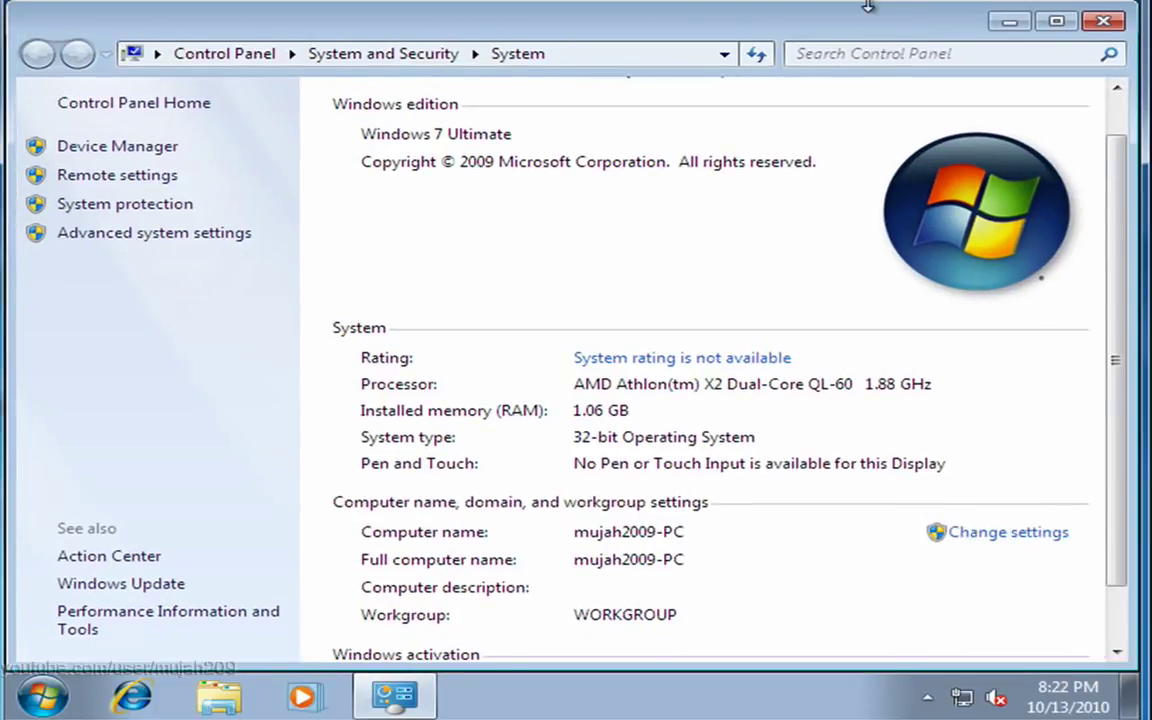
click(1056, 21)
click(1069, 14)
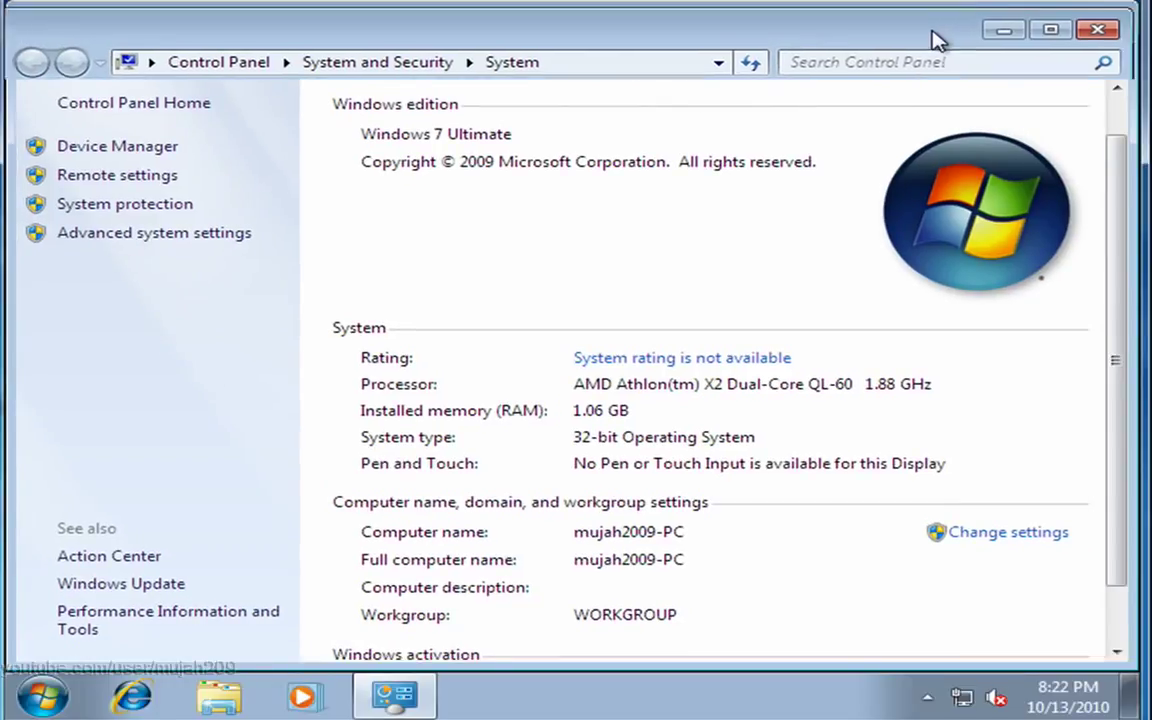
mouse_move(931, 39)
mouse_down()
mouse_move(866, 347)
mouse_move(283, 258)
mouse_move(967, 57)
mouse_move(893, 22)
mouse_move(905, 10)
mouse_move(877, 48)
mouse_move(930, 21)
mouse_up()
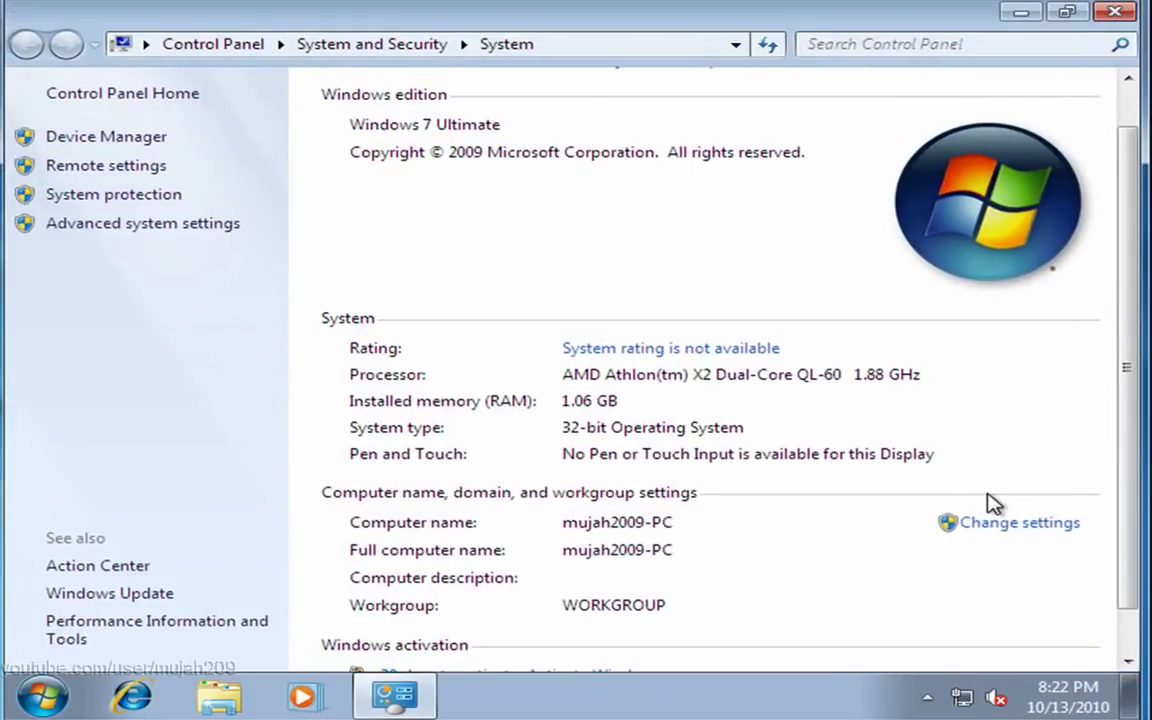
View the system rating details in Performance Information and Tools, and close the window
click(617, 350)
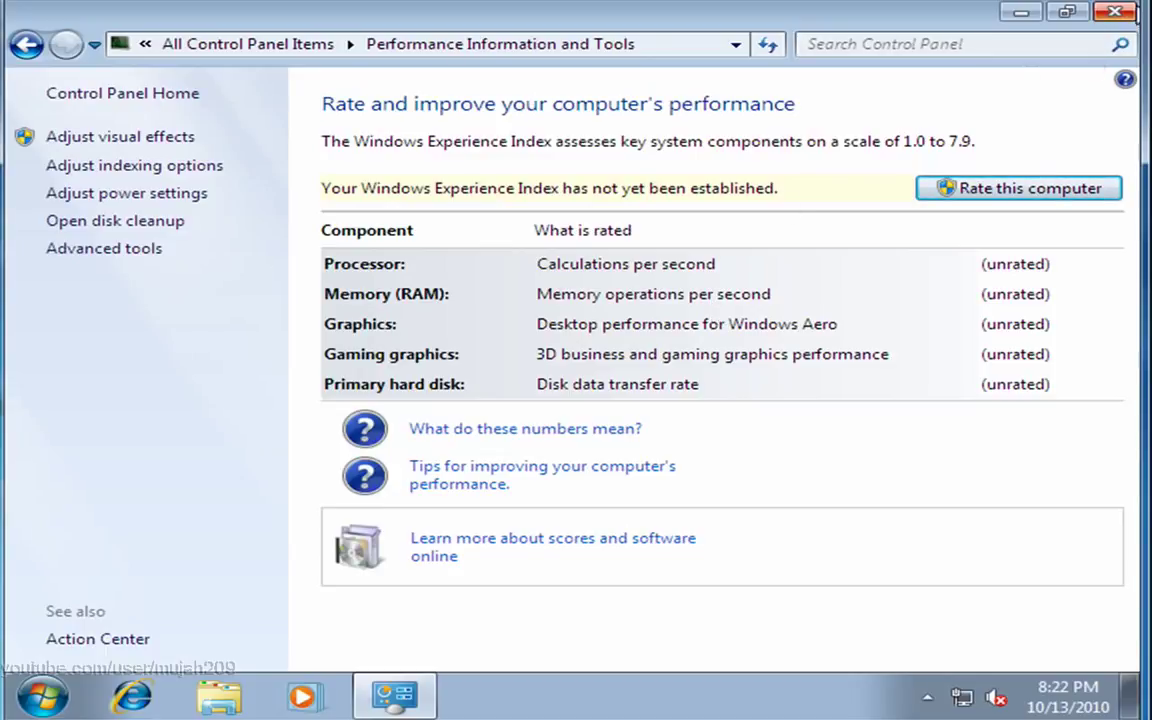
click(1118, 14)
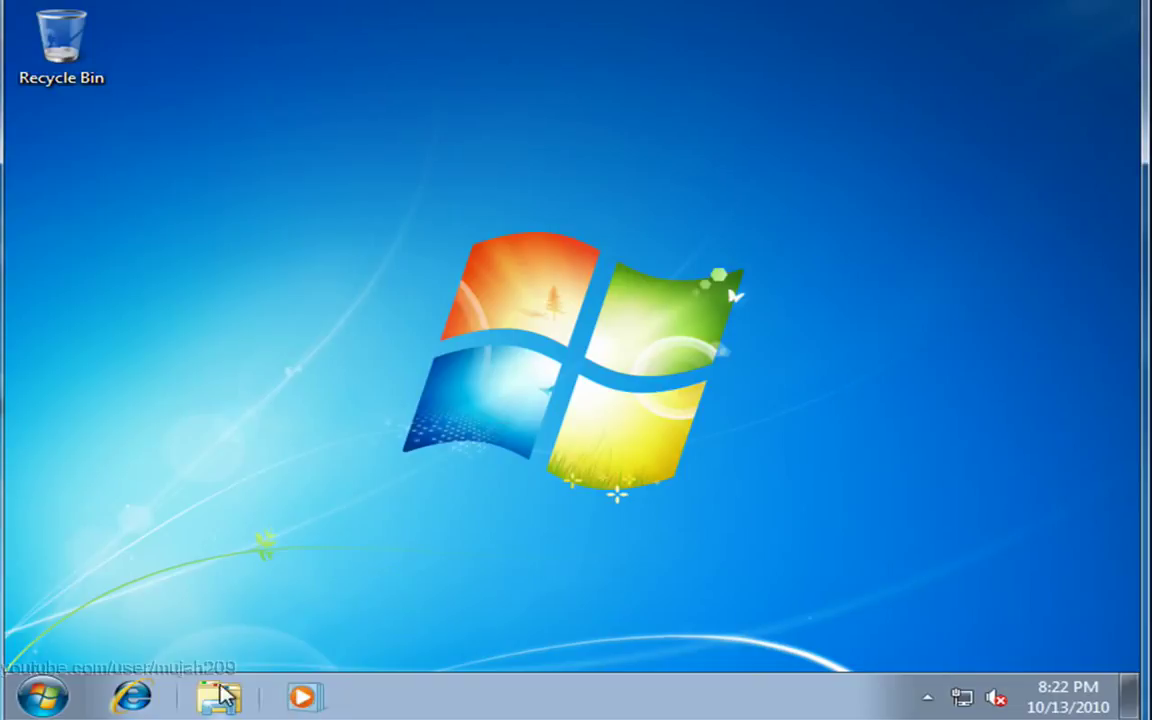
Open the properties of Computer again, check the Windows activation section, and close the window
click(55, 692)
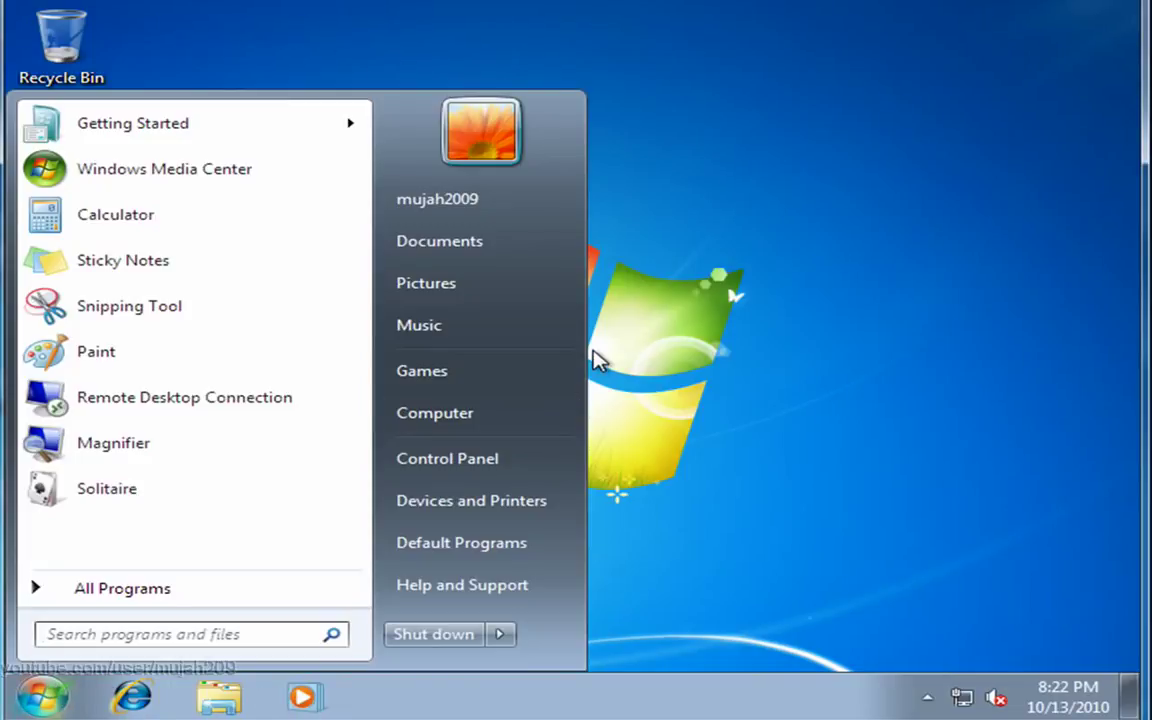
right_click(542, 410)
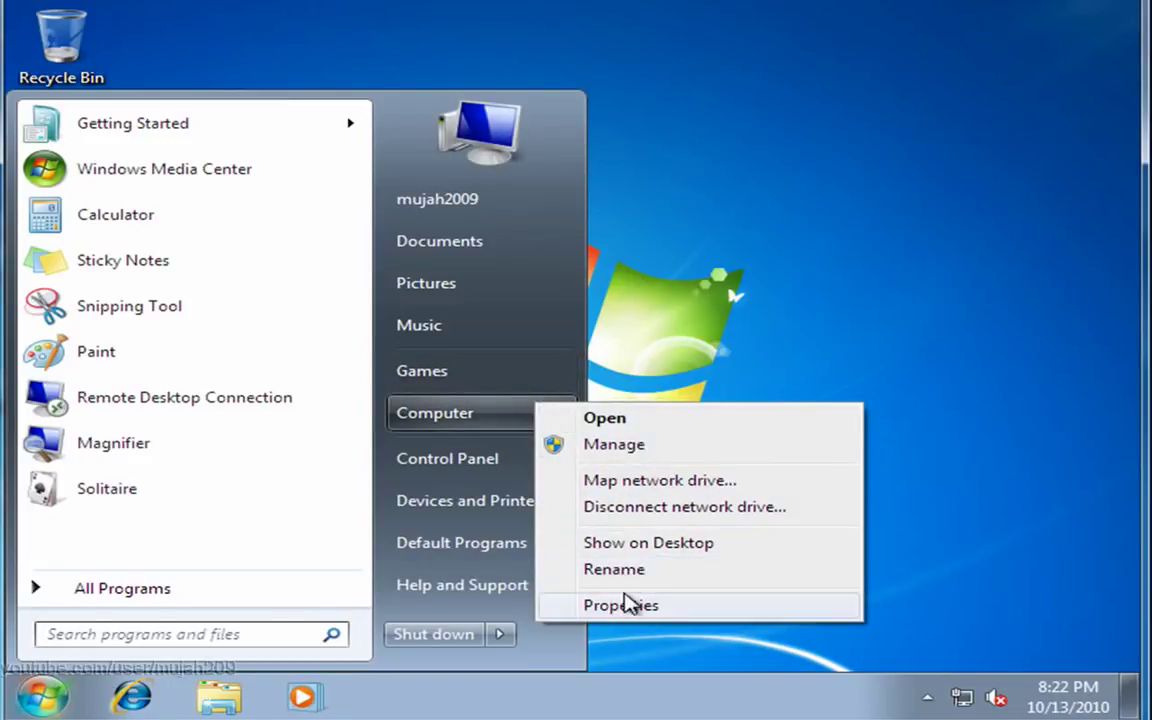
click(624, 604)
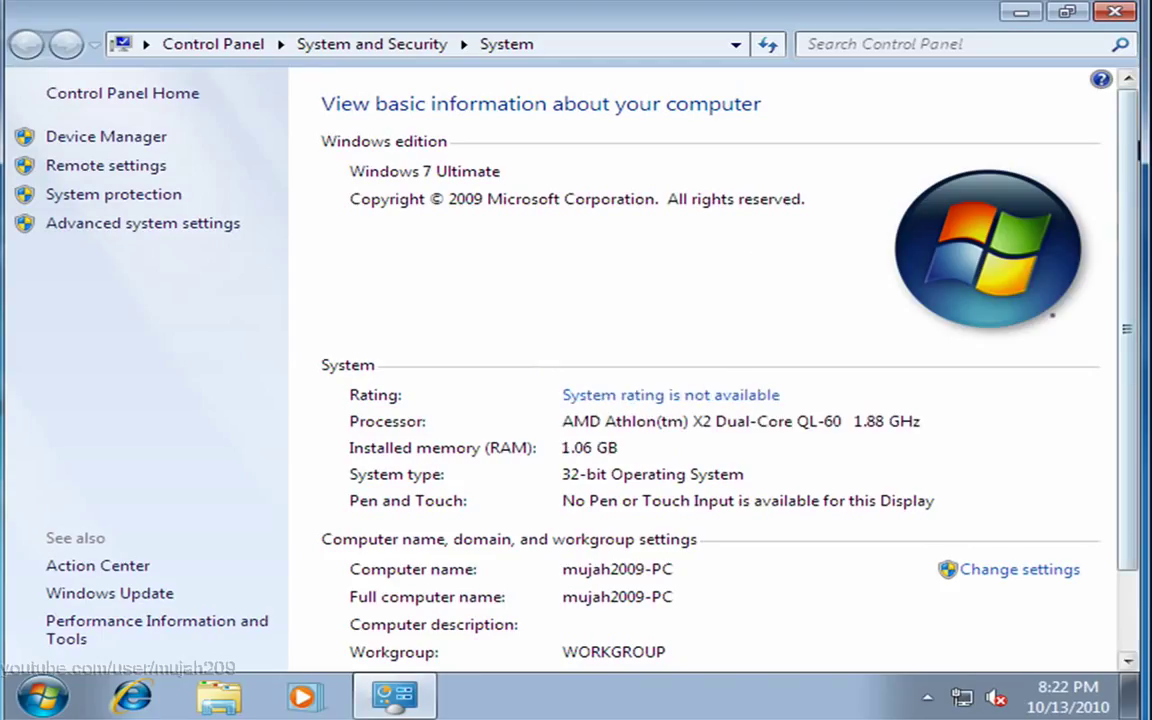
scroll(700, 370, down, 1)
scroll(660, 530, down, 1)
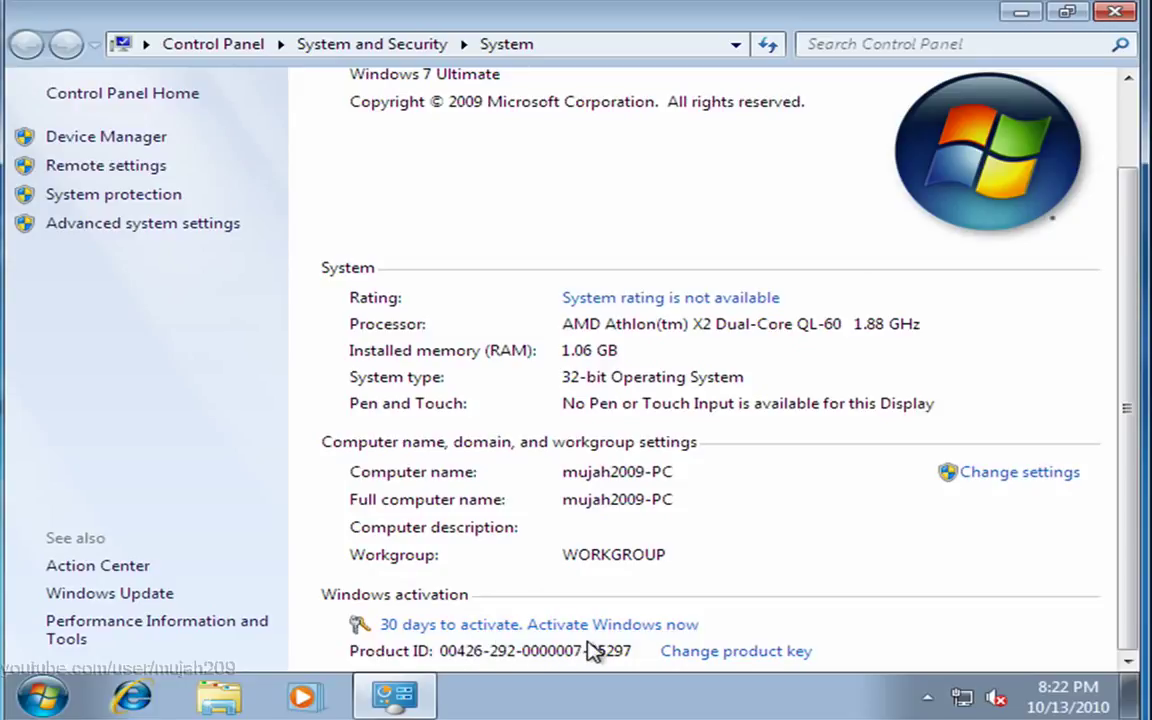
click(1124, 16)
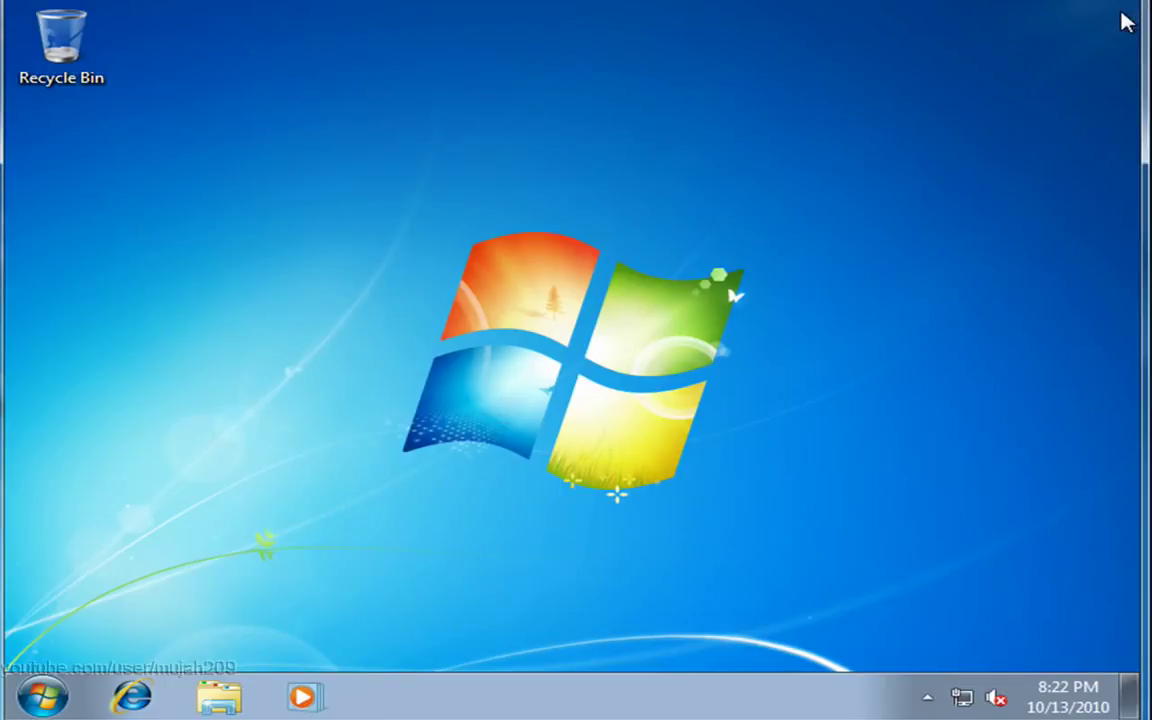